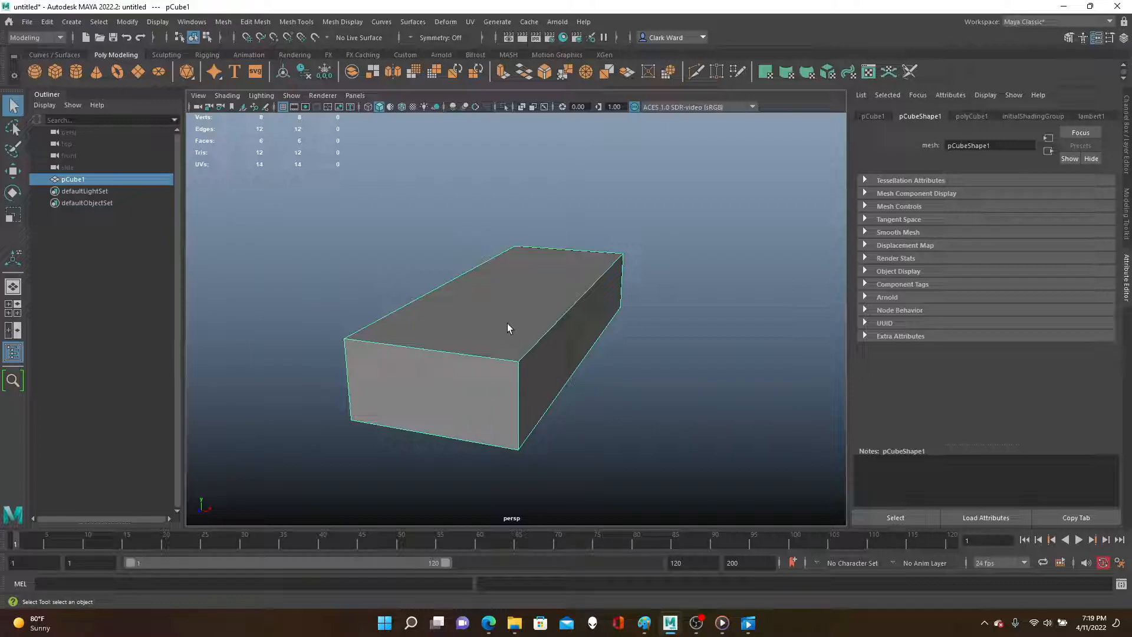
Scale the box slightly taller, to about 2.86 along the Y axis, and deselect it.
key("r")
mouse_move(517, 266)
left_mouse_down()
mouse_move(518, 316)
mouse_move(513, 121)
mouse_move(500, 152)
mouse_move(498, 258)
left_mouse_up()
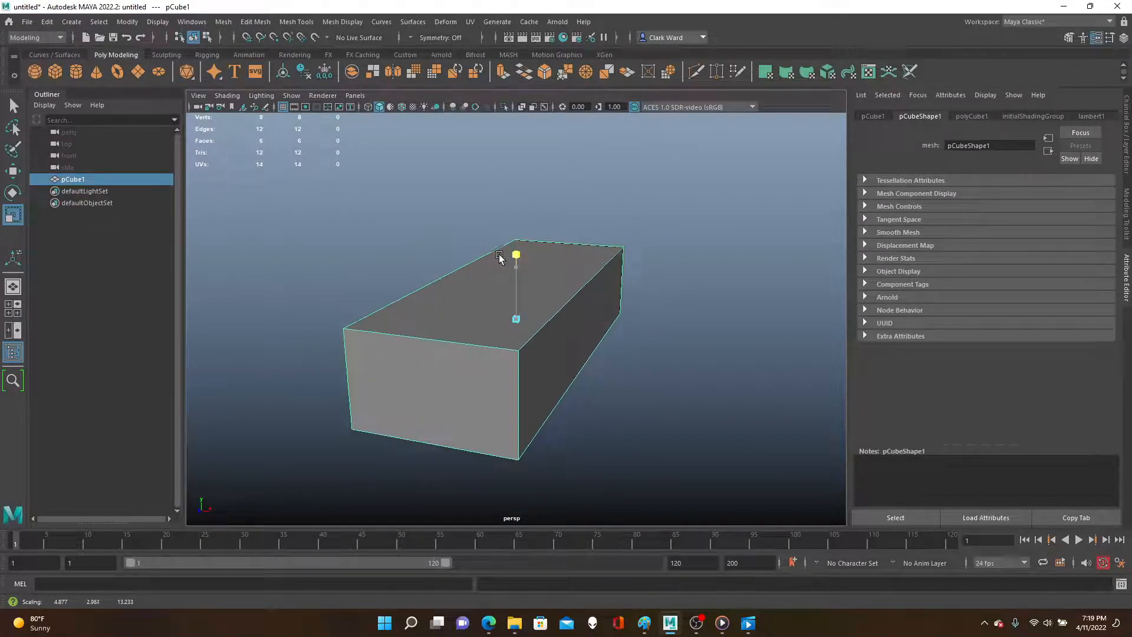
left_click_drag(501, 255, 501, 255)
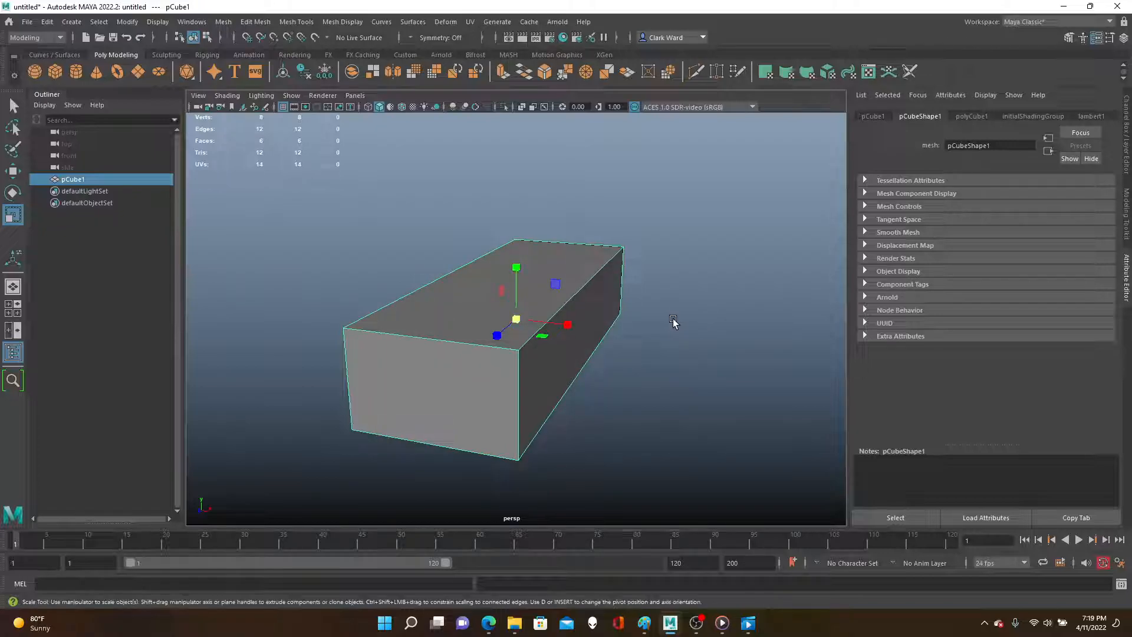
left_click(673, 318)
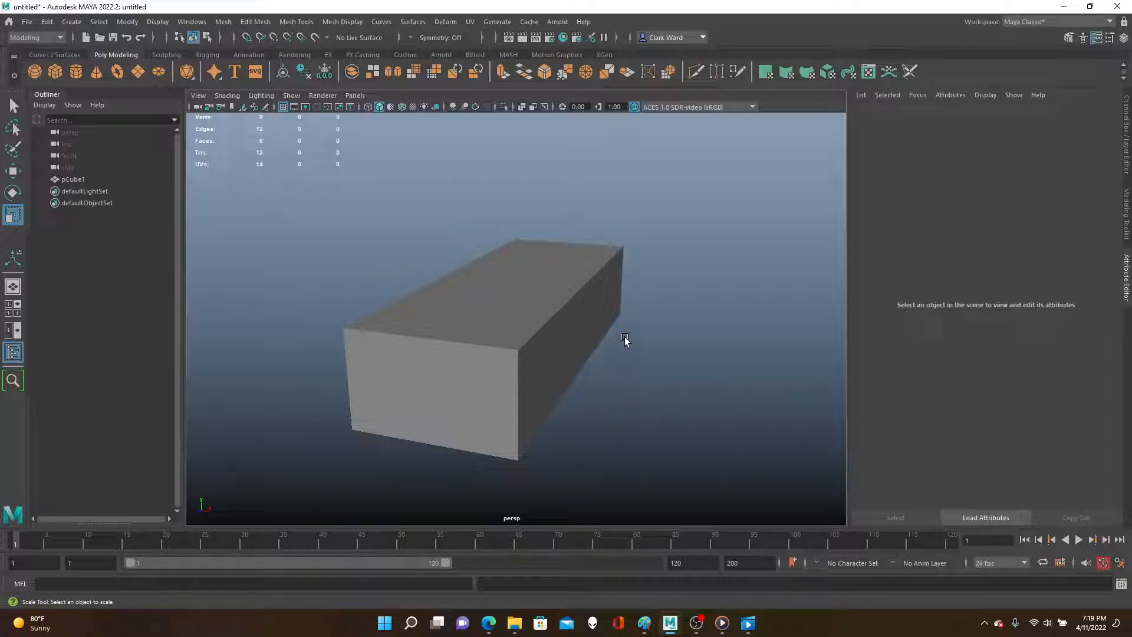
Preview the box smoothed, return to the unsmoothed display, and insert a horizontal edge loop just below its top edges.
key("q")
left_click(516, 331)
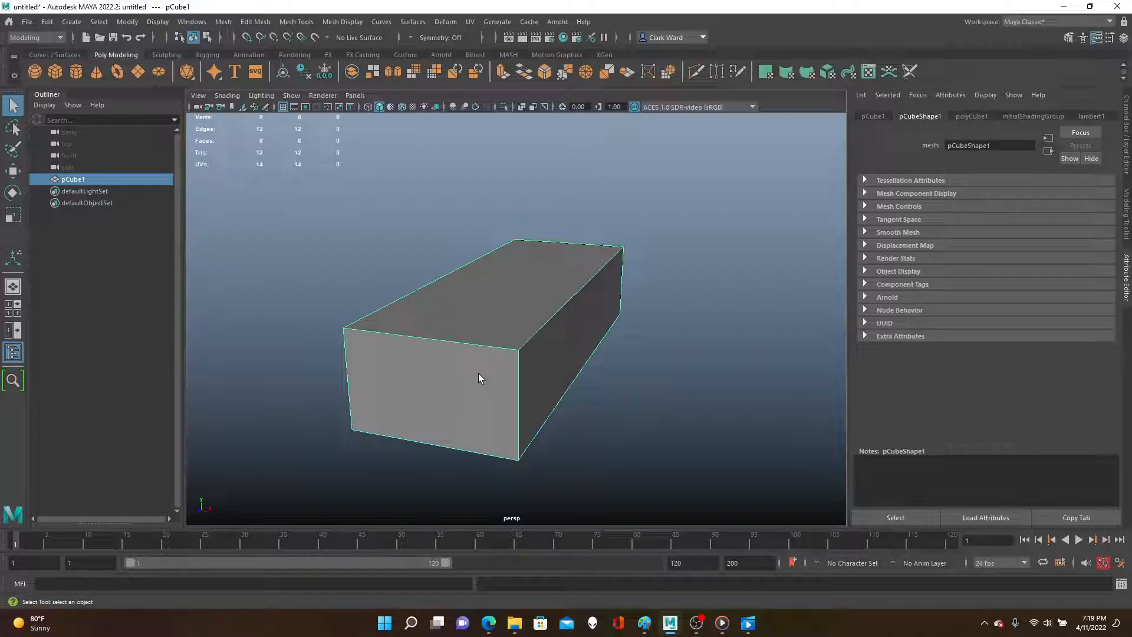
right_click_drag(475, 369, 391, 330, "shift")
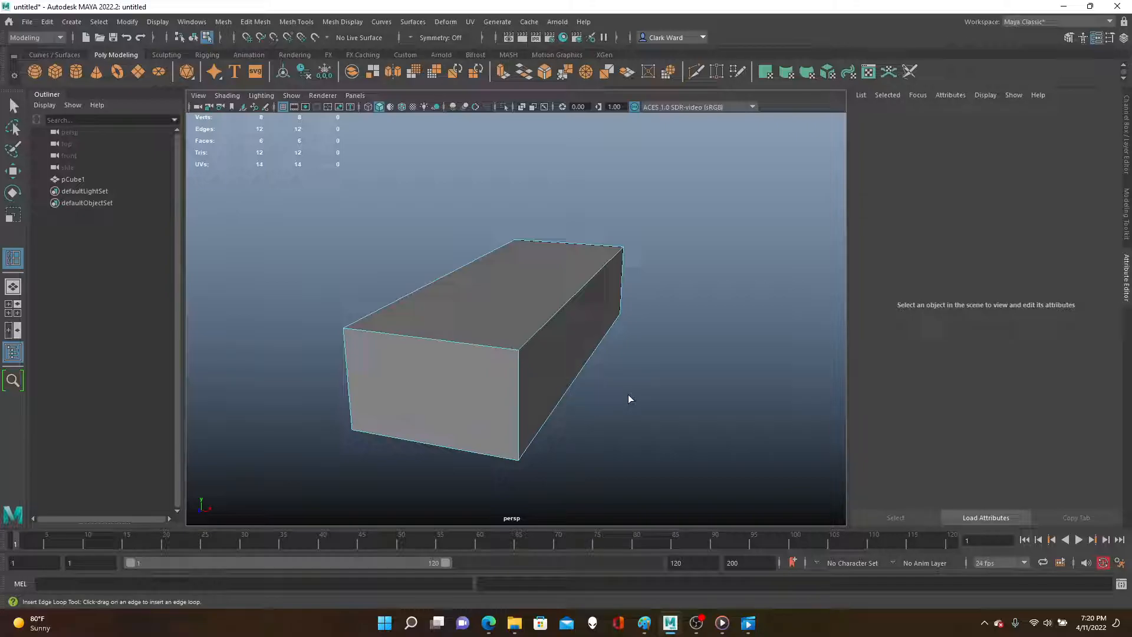
key("3")
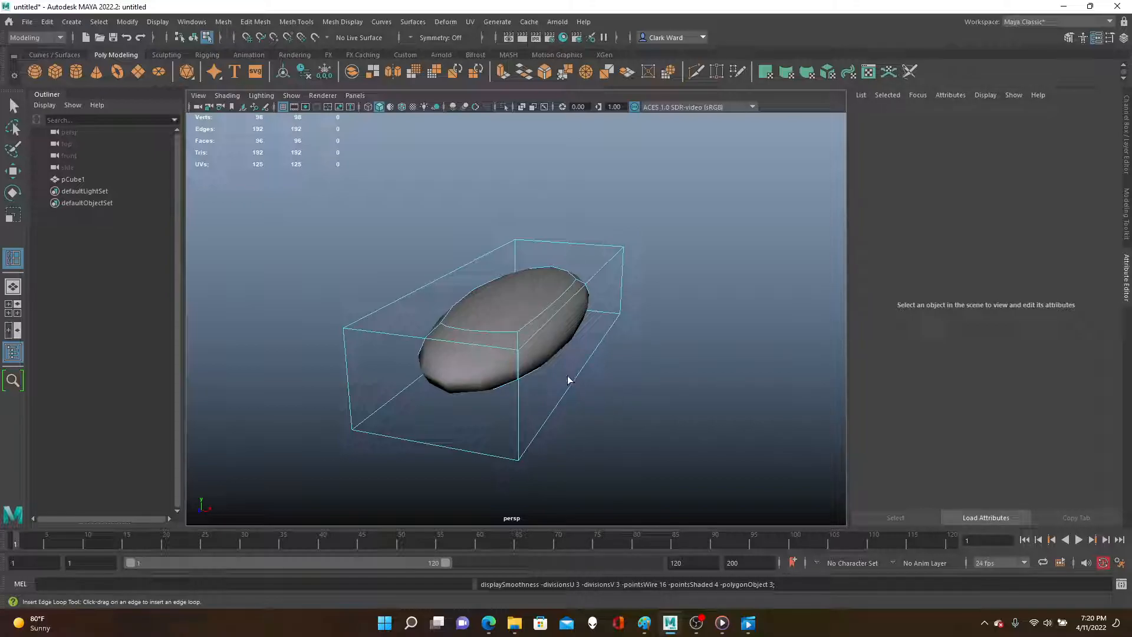
key("1")
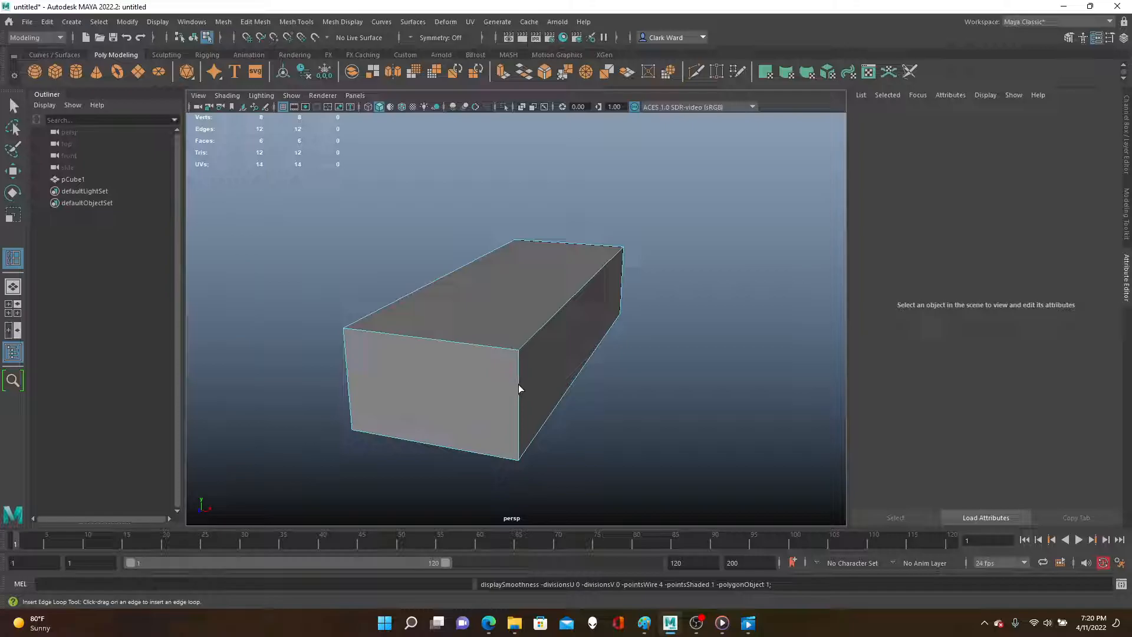
left_click_drag(518, 386, 518, 352)
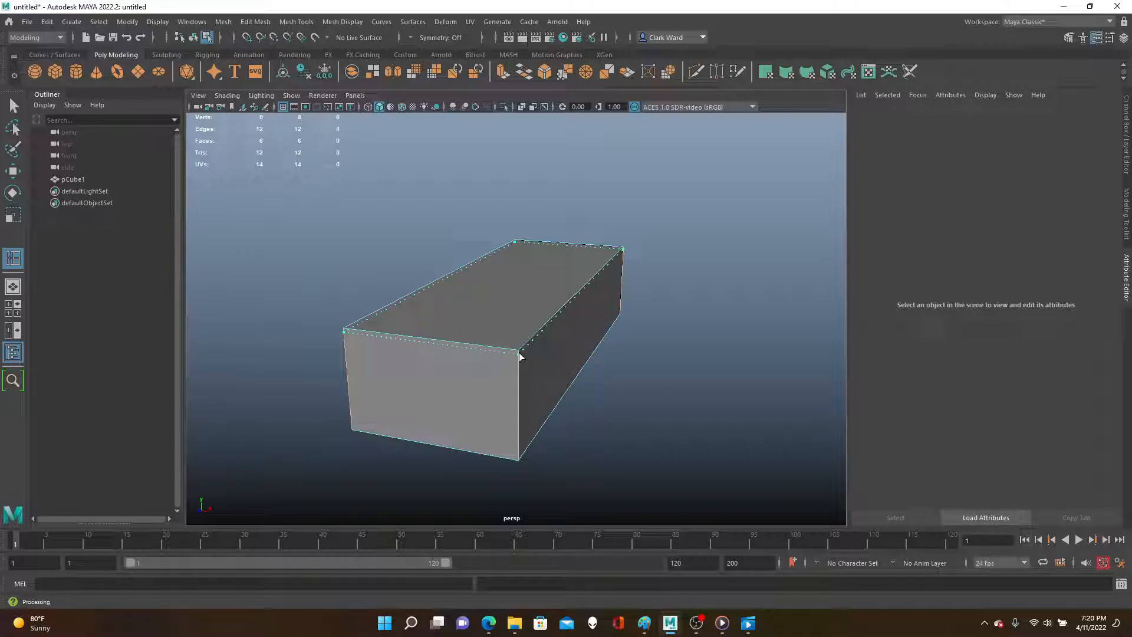
left_click_drag(519, 356, 521, 358)
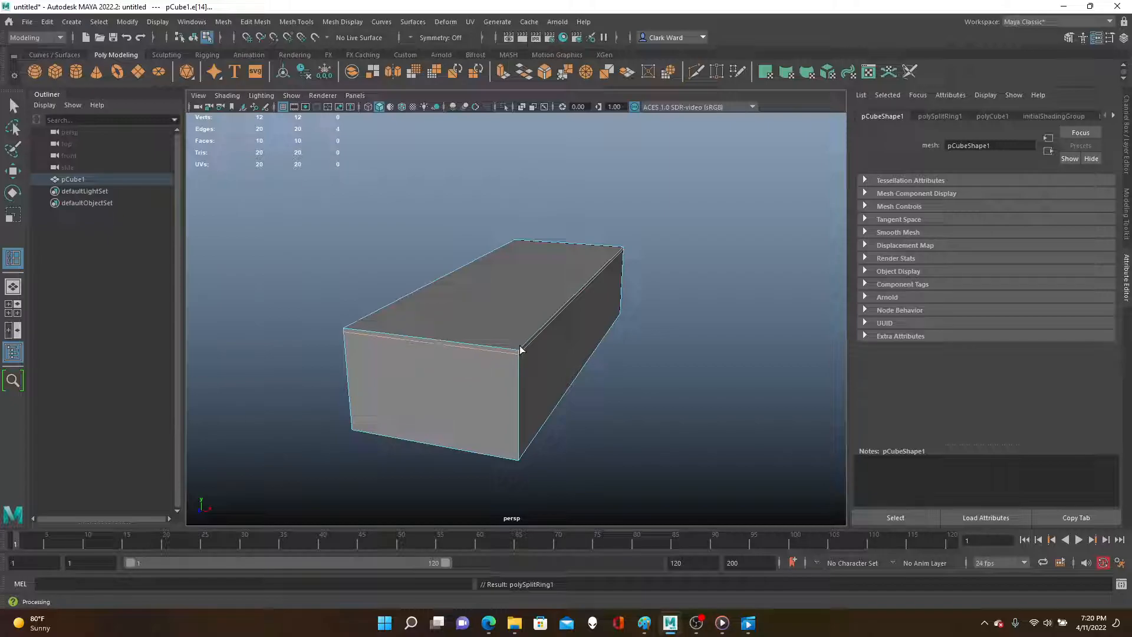
Check the smoothed preview, switch back to the unsmoothed box, and insert a horizontal edge loop just above its bottom edges.
left_click_drag(600, 356, 622, 380, "alt")
key("3")
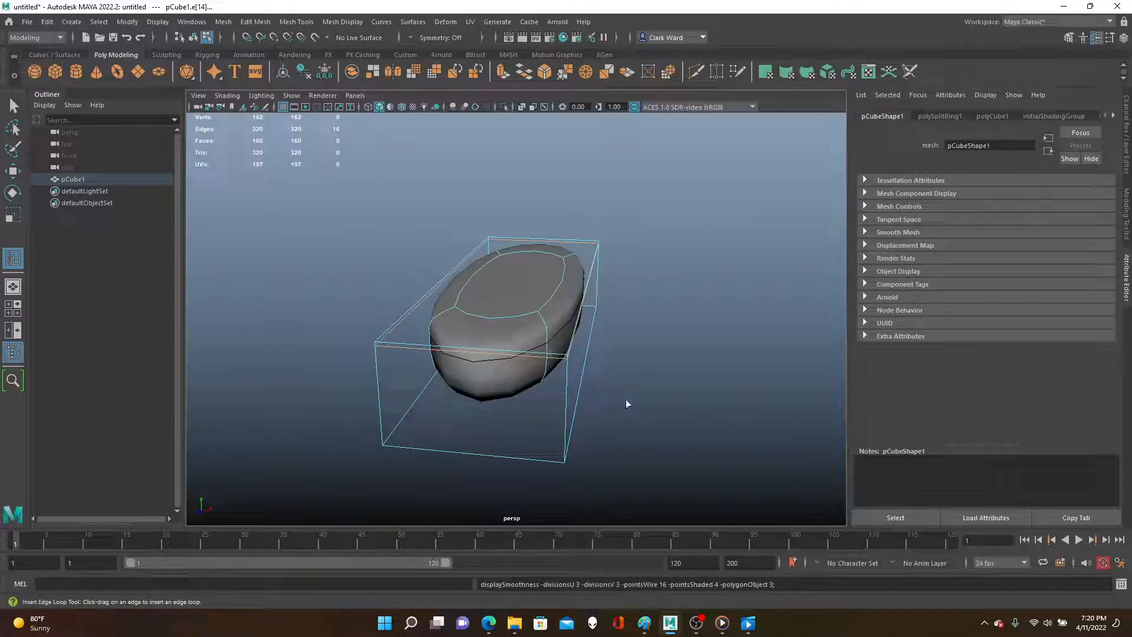
left_click_drag(666, 412, 642, 405, "alt")
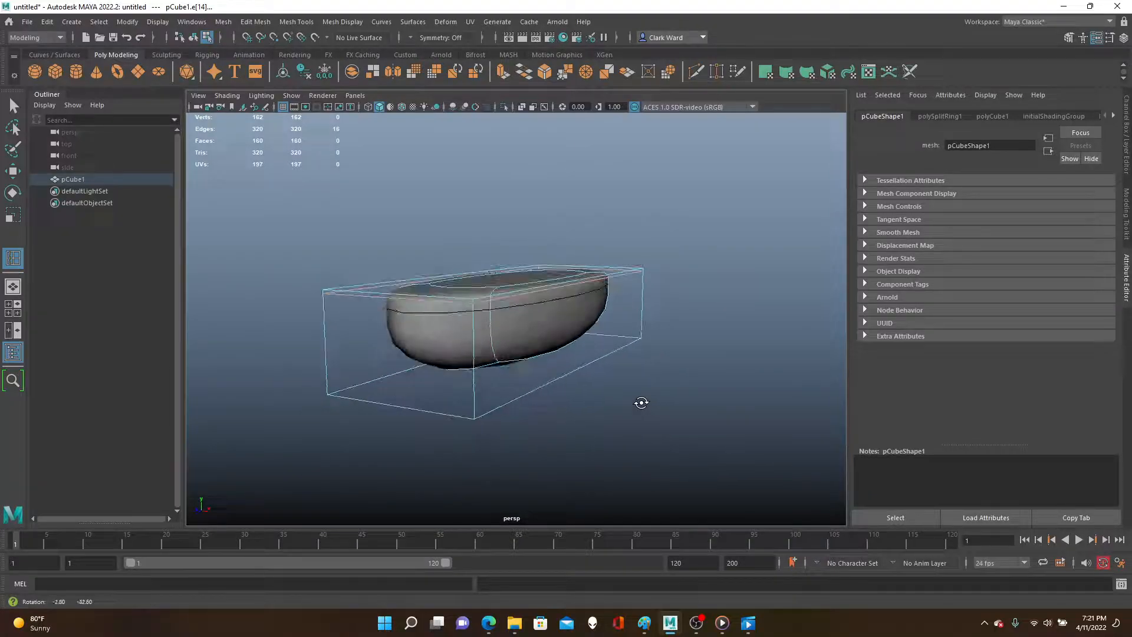
key("1")
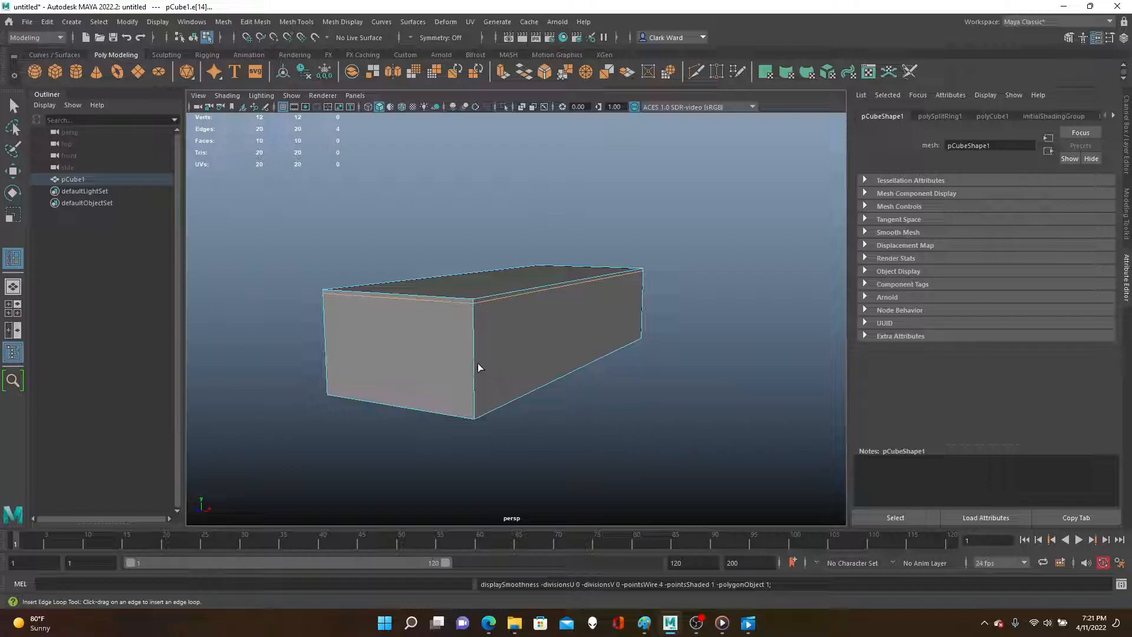
left_click_drag(474, 363, 476, 419)
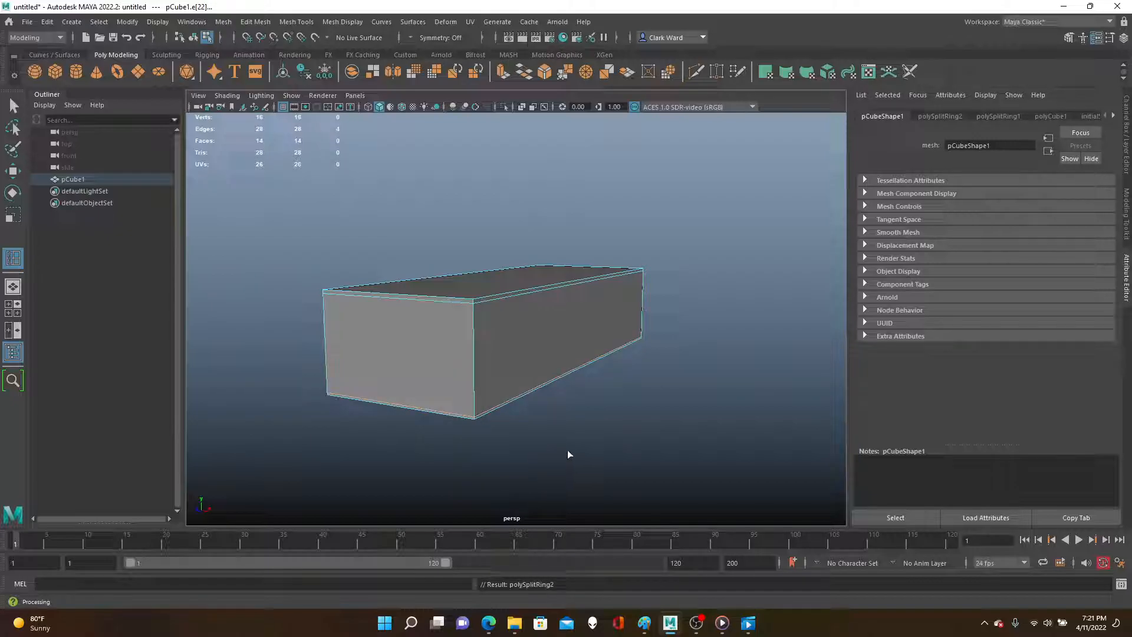
Preview the smoothed shape, restore the unsmoothed display, and insert a vertical edge loop around the box close to its front short end.
key("3")
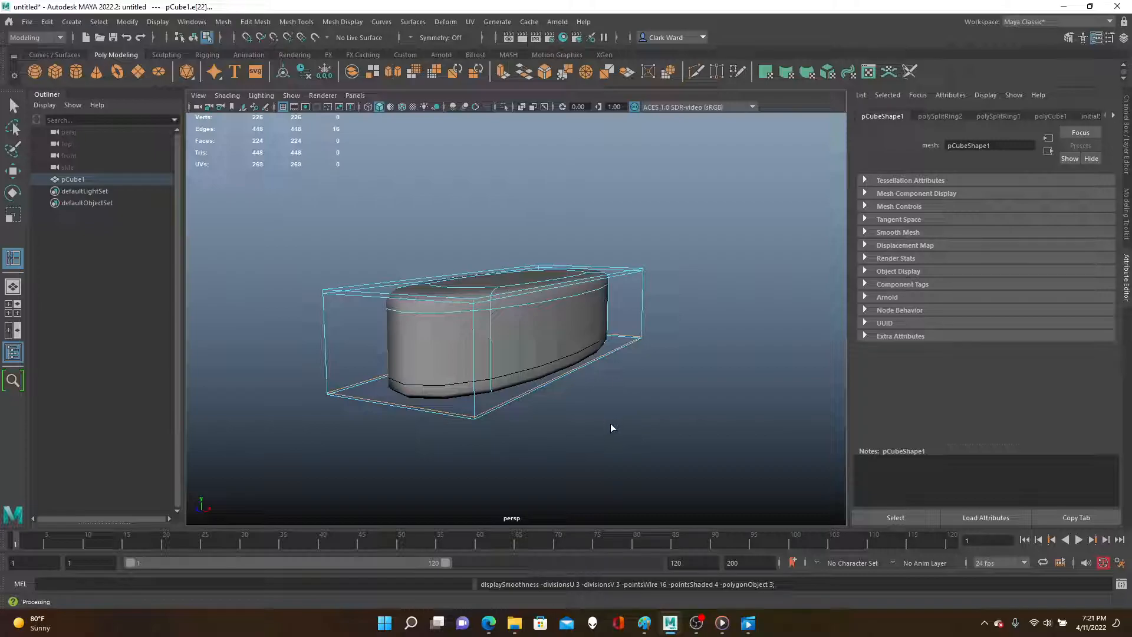
left_click_drag(599, 435, 559, 424, "alt")
key("1")
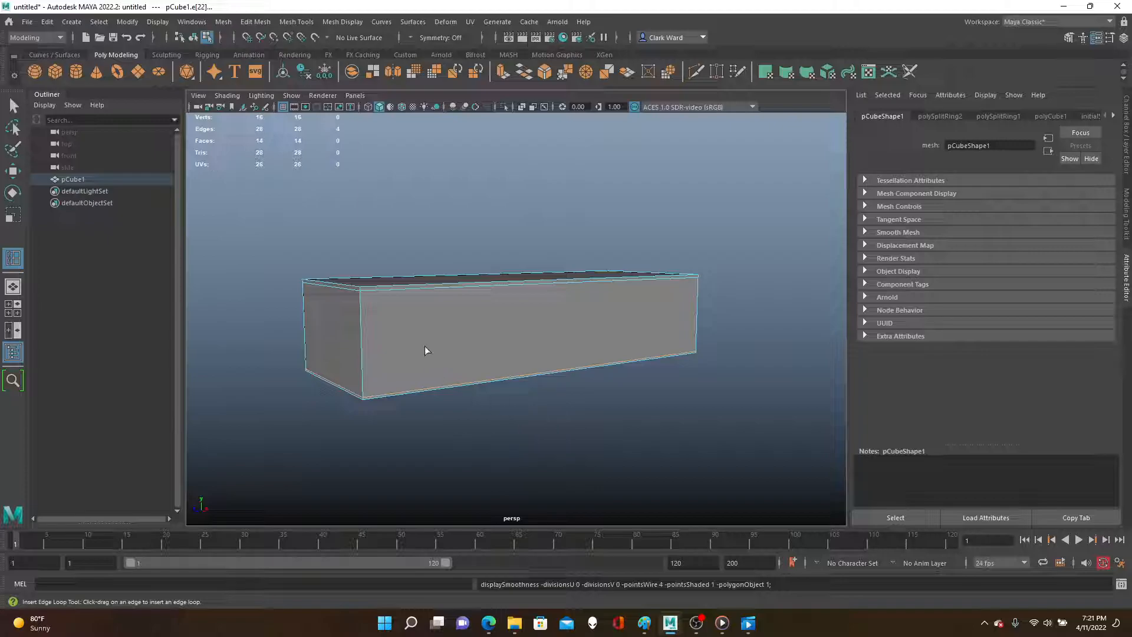
scroll(384, 305, "up", 2)
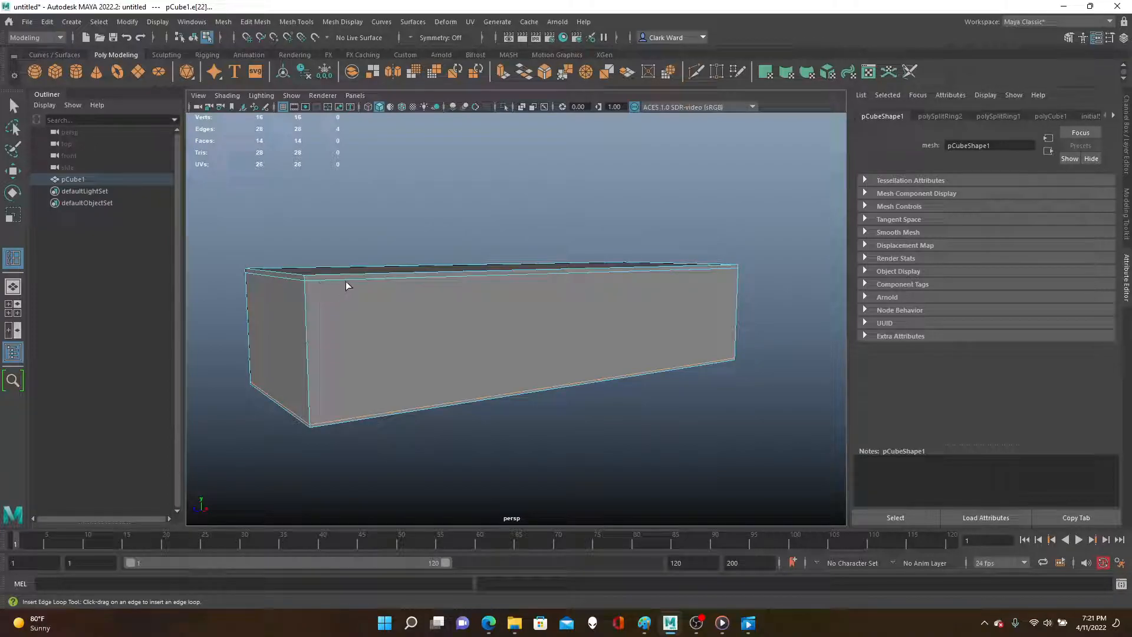
left_click_drag(345, 279, 309, 282)
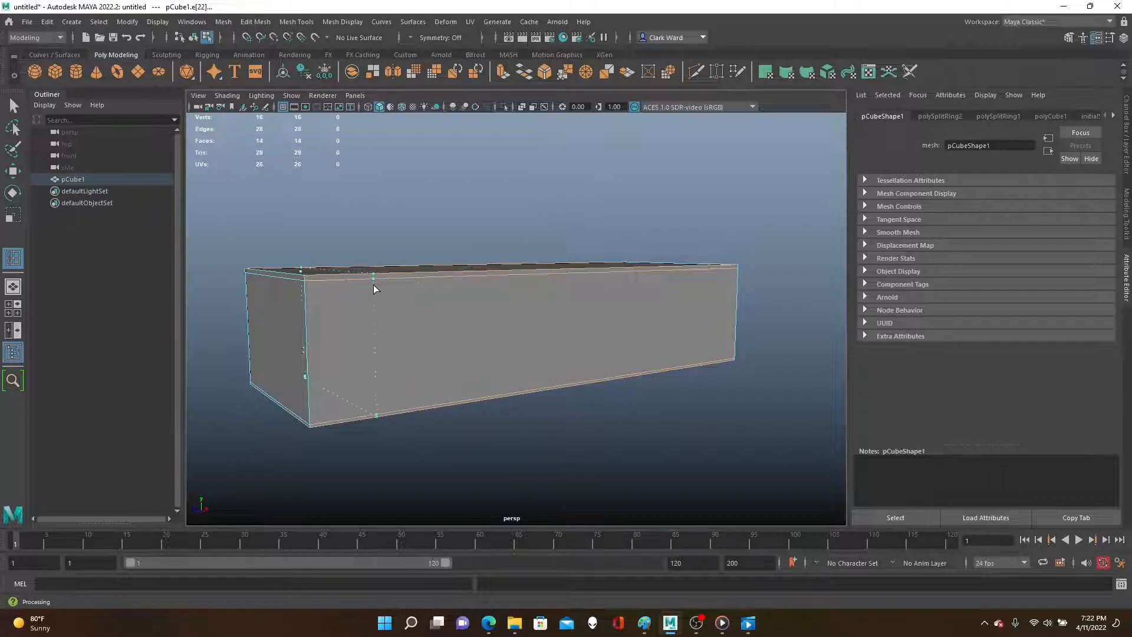
left_click(307, 279)
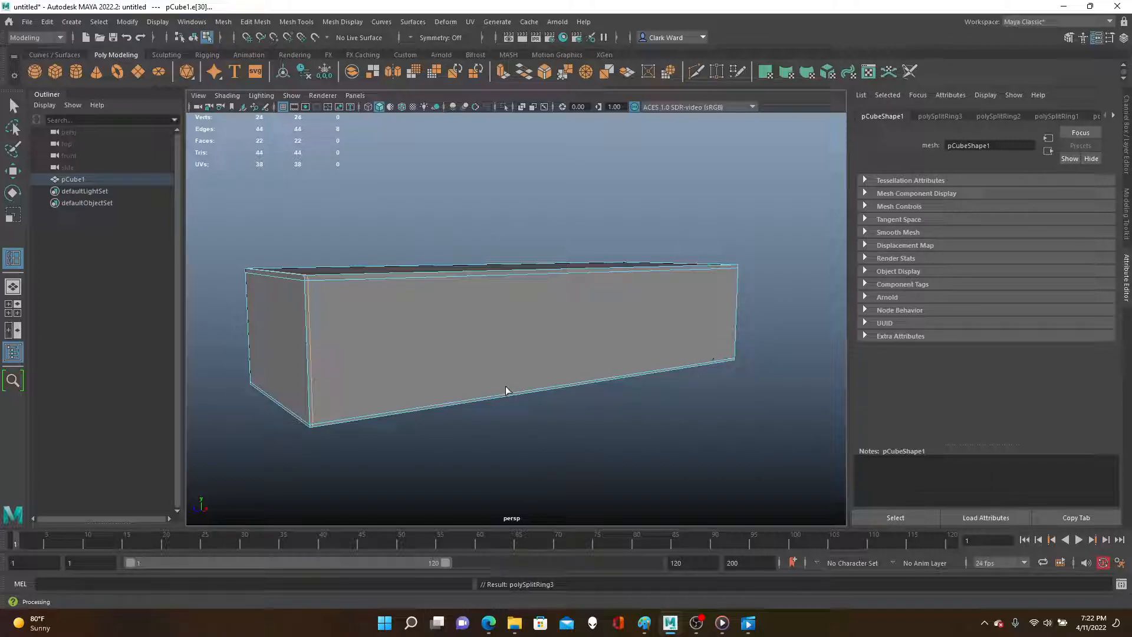
Inspect the smoothed box from above, restore the unsmoothed display, and insert an edge loop close to the opposite, rear short end.
left_click_drag(546, 374, 473, 352, "alt")
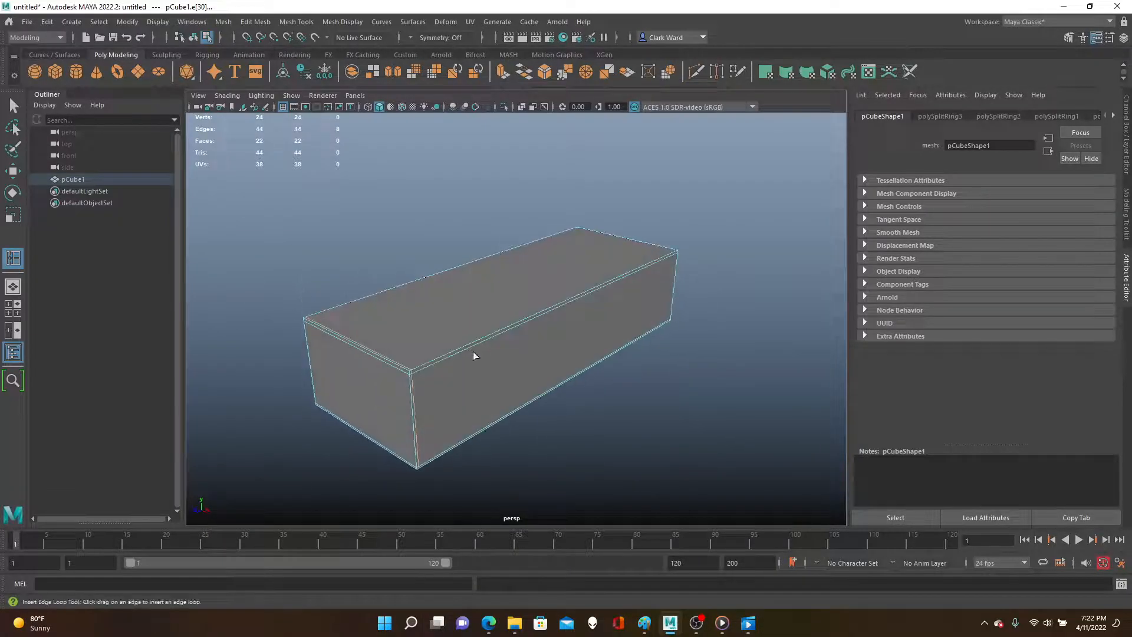
key("3")
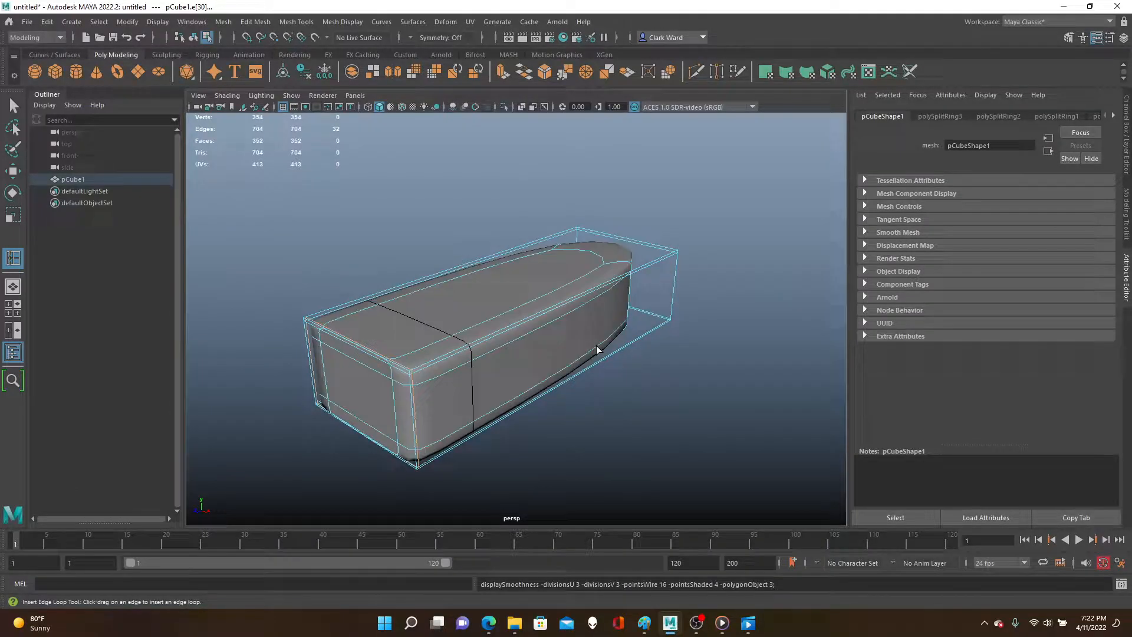
left_click_drag(461, 318, 525, 434, "alt")
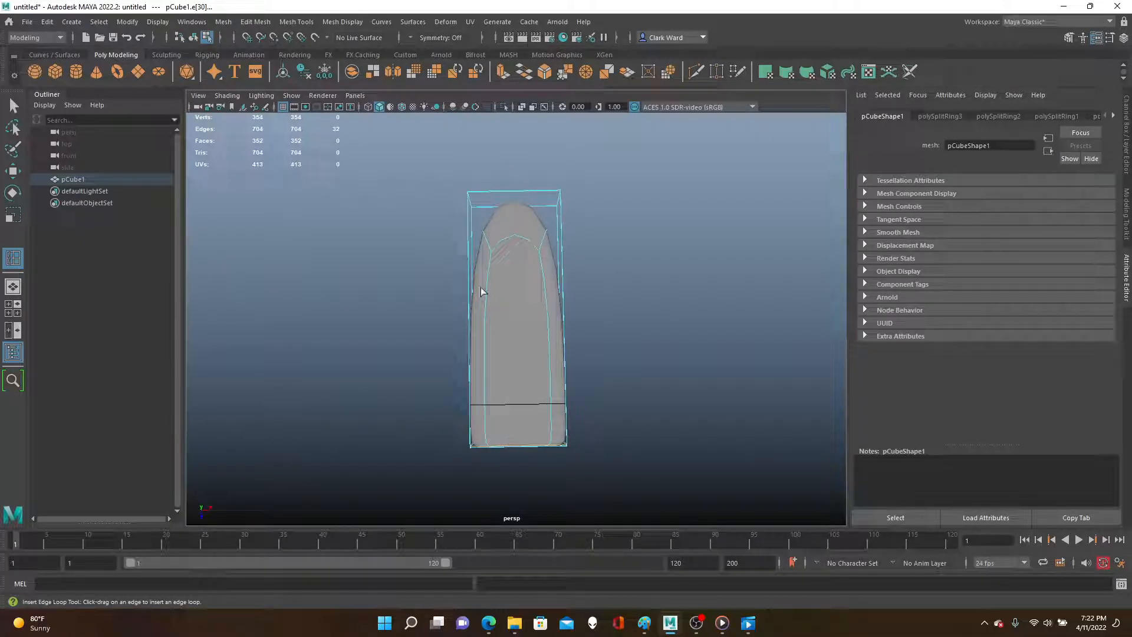
left_click_drag(579, 311, 470, 412, "alt")
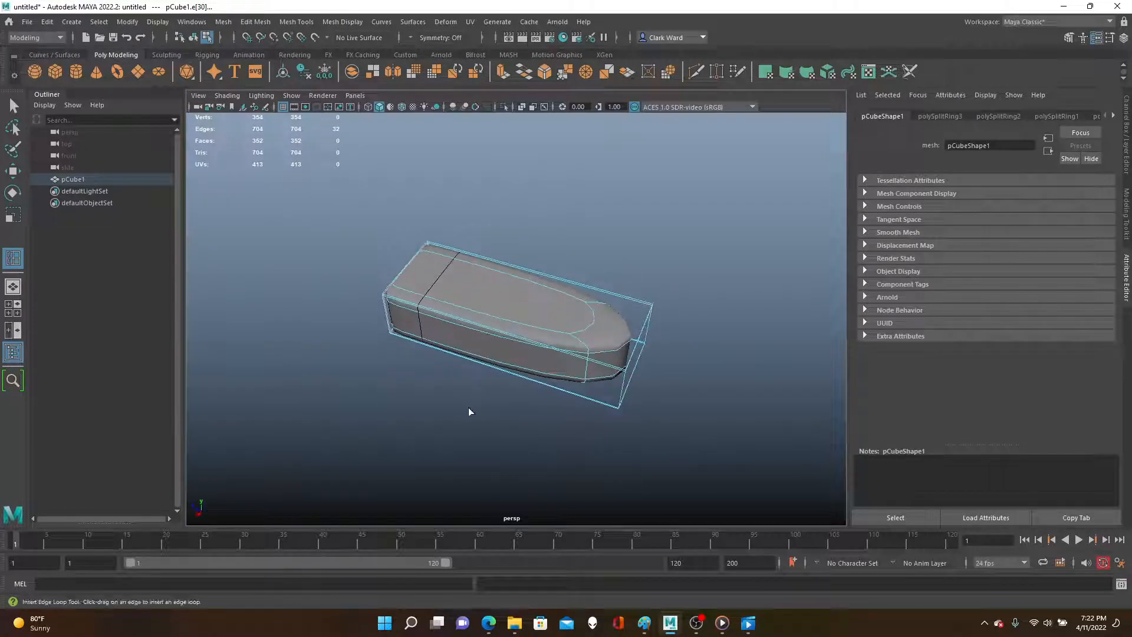
key("ctrl+z")
scroll(607, 388, "up", 5)
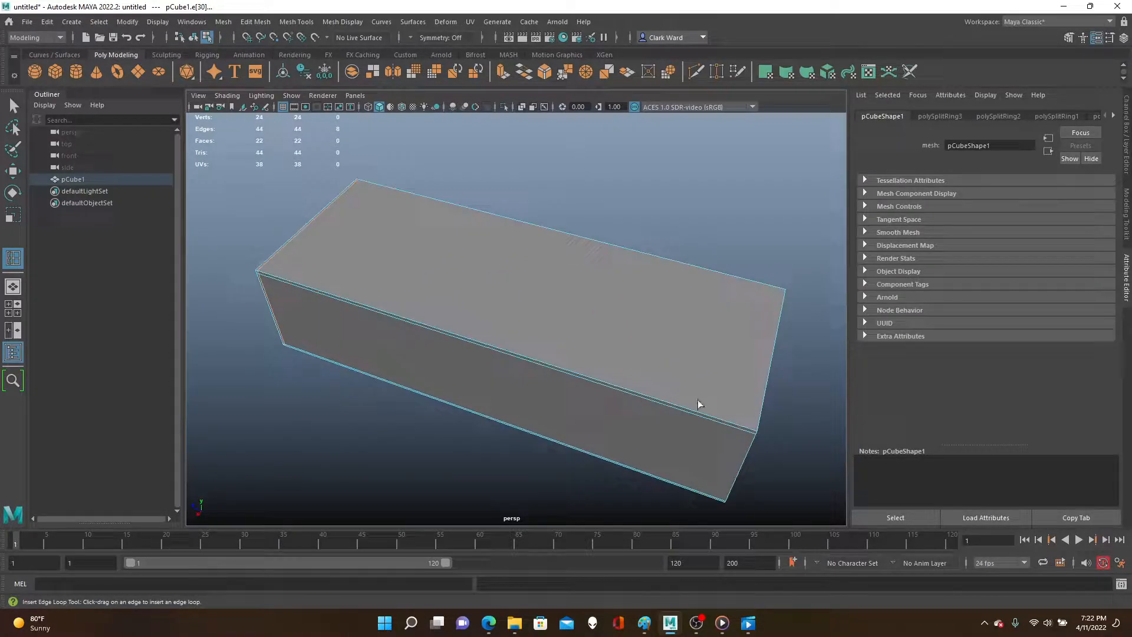
left_click_drag(732, 426, 753, 435)
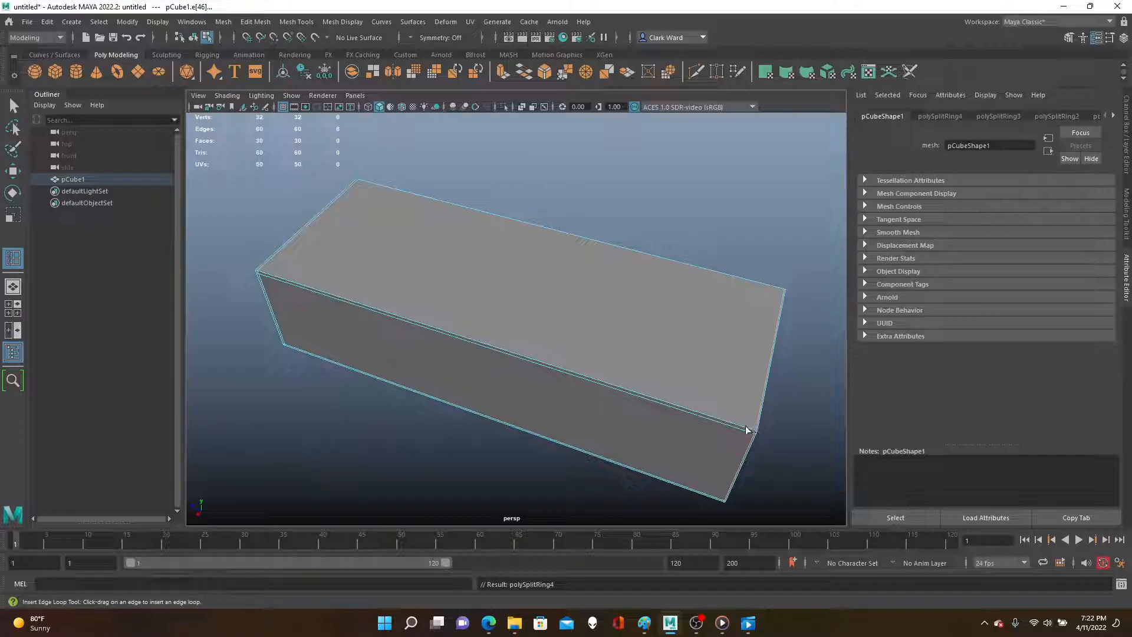
Check the smoothed box, return to the unsmoothed display, and insert a lengthwise edge loop close to one long side.
key("3")
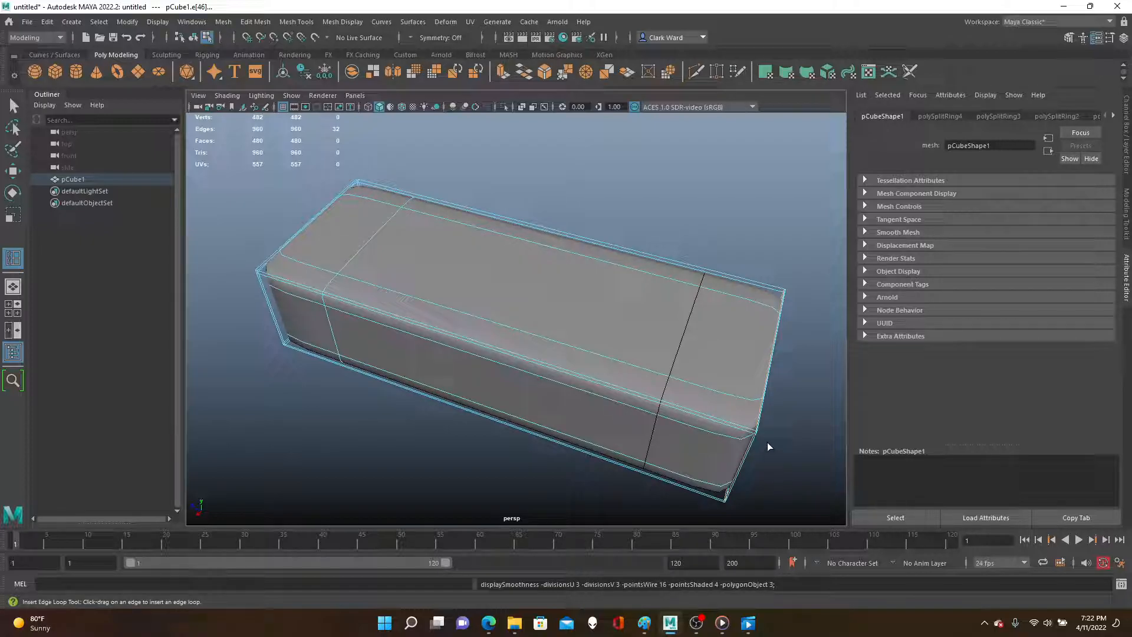
key("1")
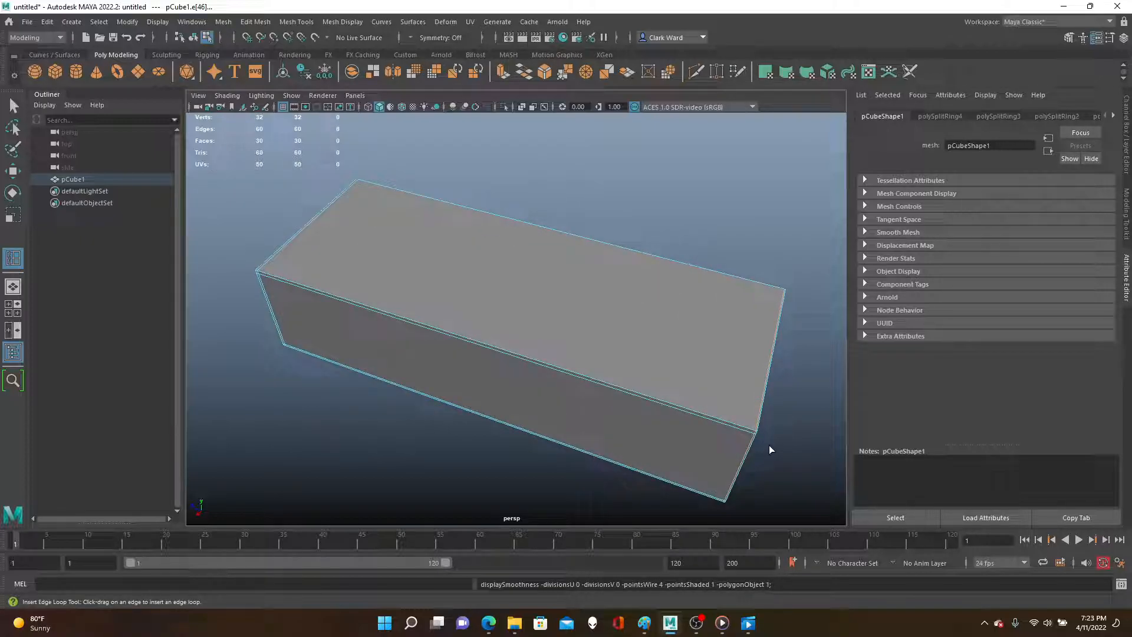
left_click_drag(776, 448, 690, 412, "alt")
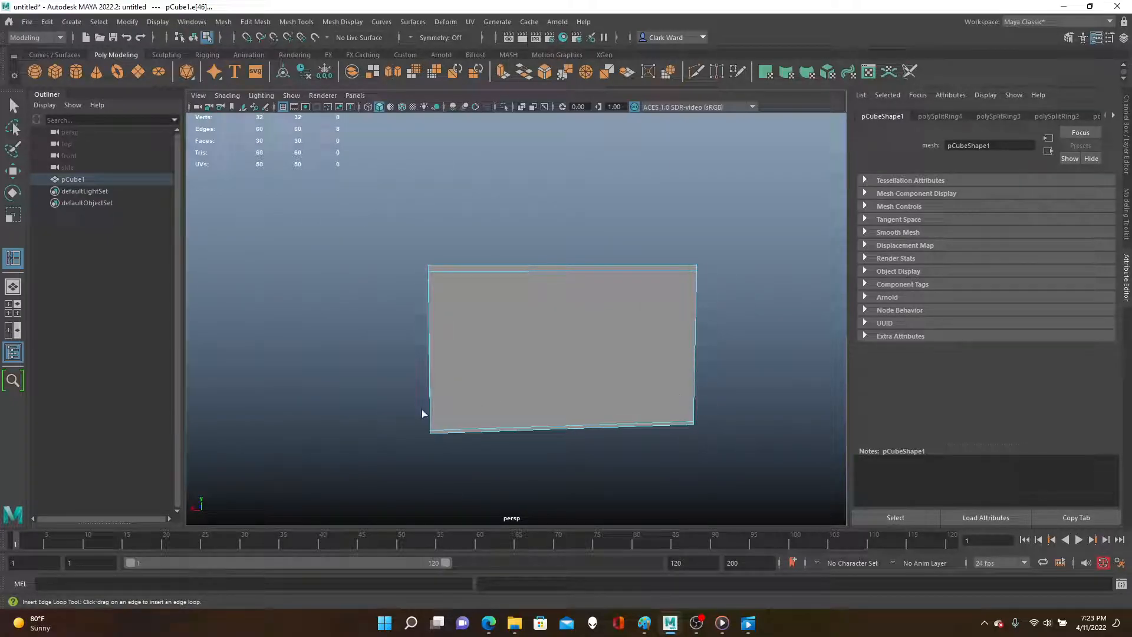
left_click_drag(333, 364, 568, 396, "alt")
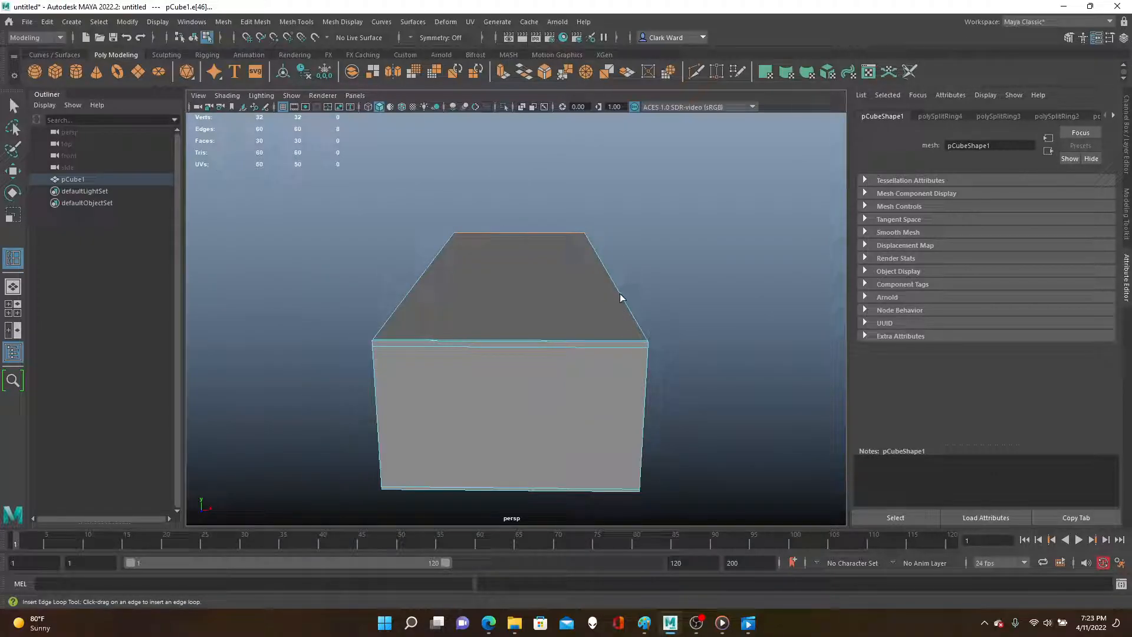
left_click_drag(596, 267, 596, 305, "alt")
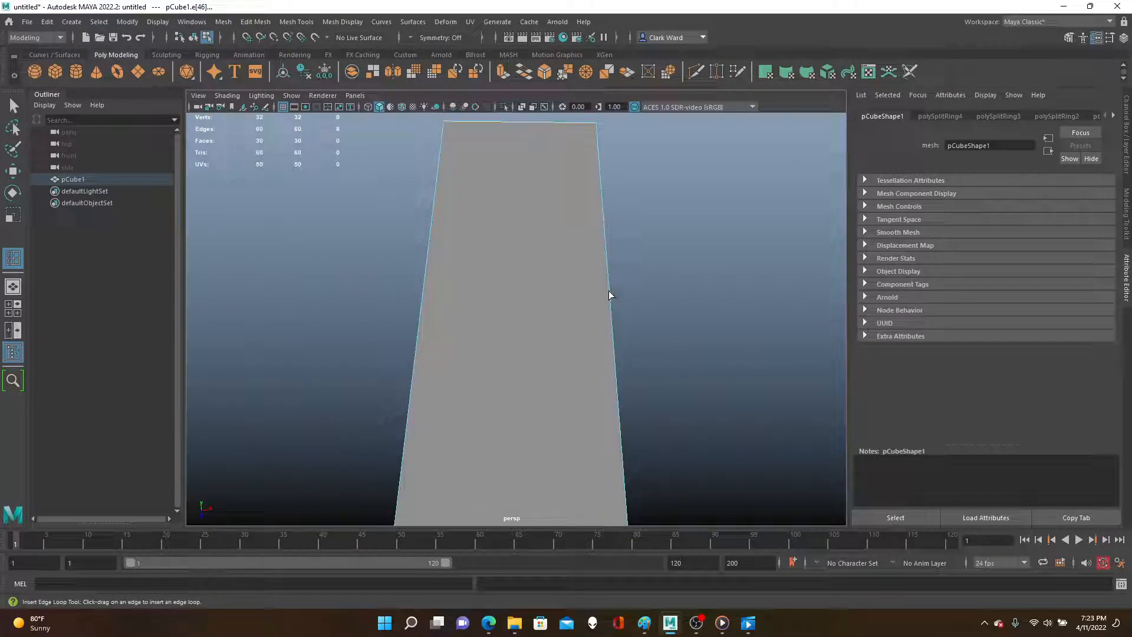
left_click_drag(636, 354, 589, 293, "alt")
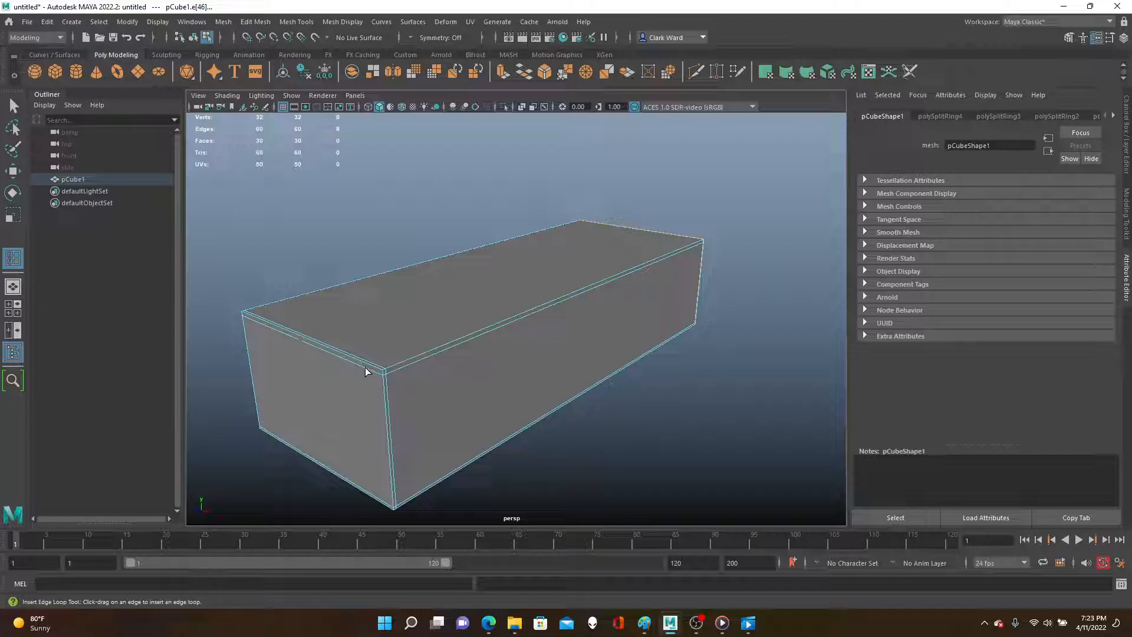
left_click_drag(365, 371, 379, 377)
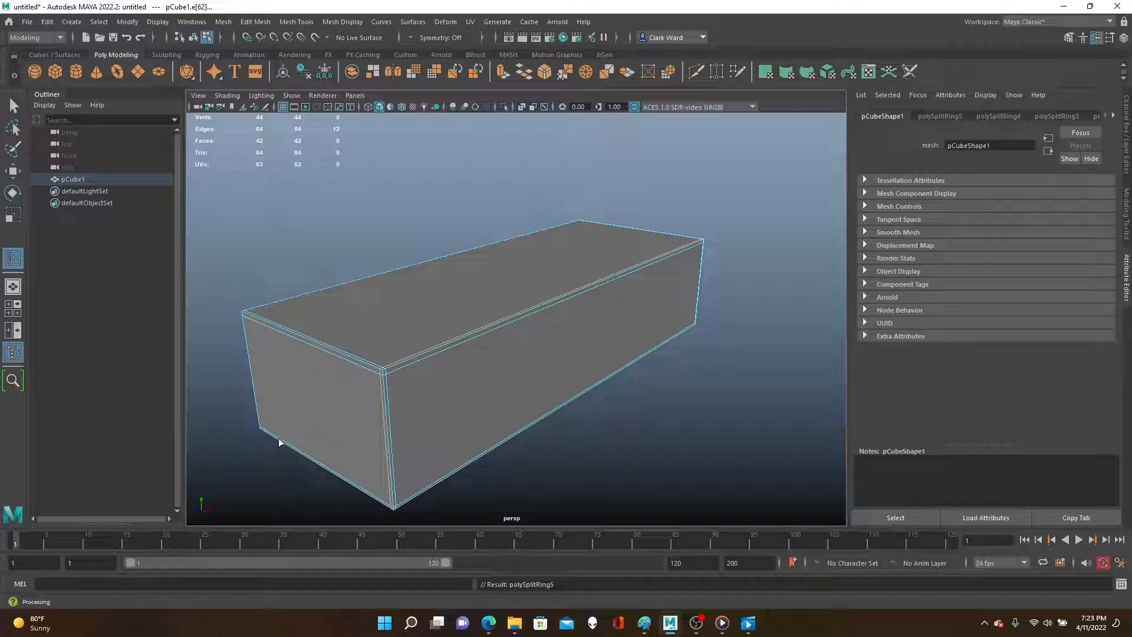
Turn on the smoothed preview and compare the corners on the box's two long sides up close.
left_click_drag(266, 422, 450, 415, "alt")
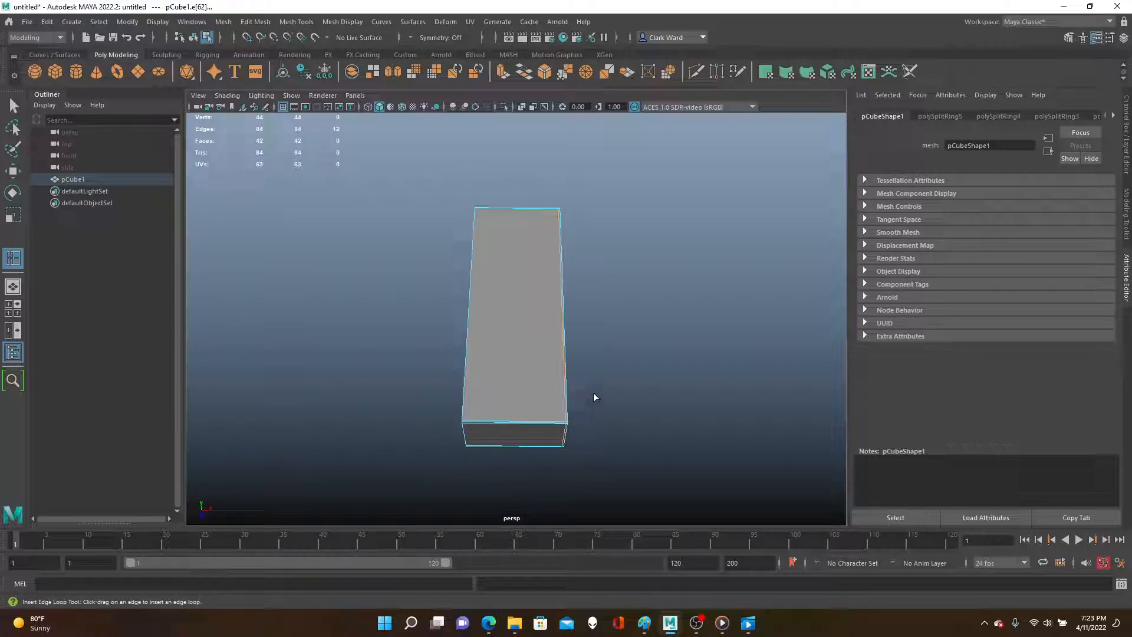
key("3")
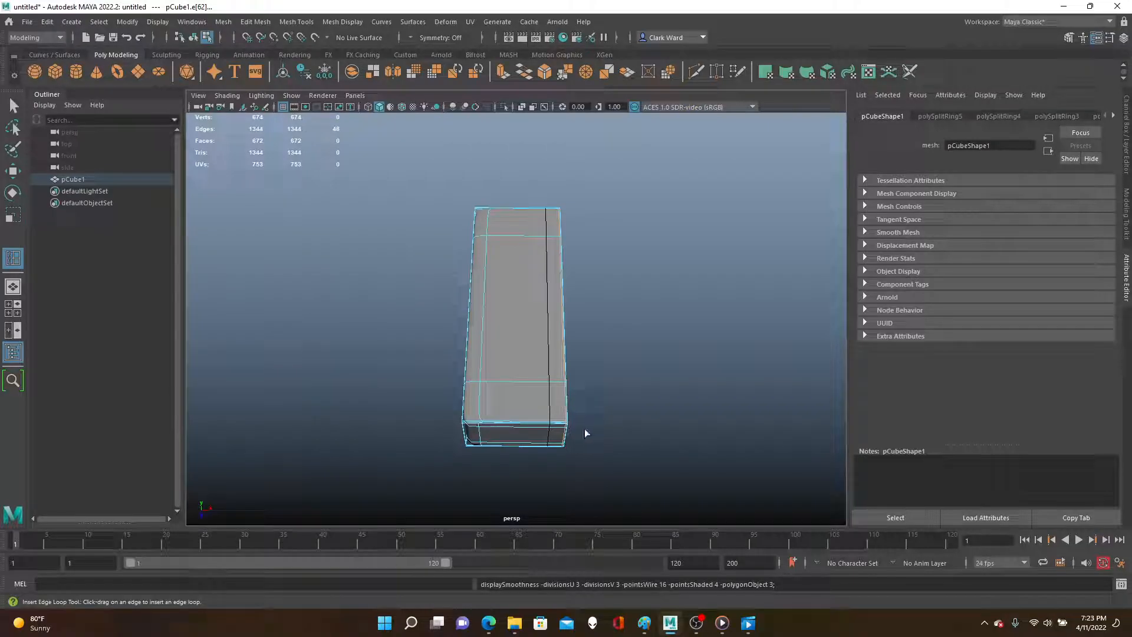
left_click_drag(626, 440, 600, 391, "alt")
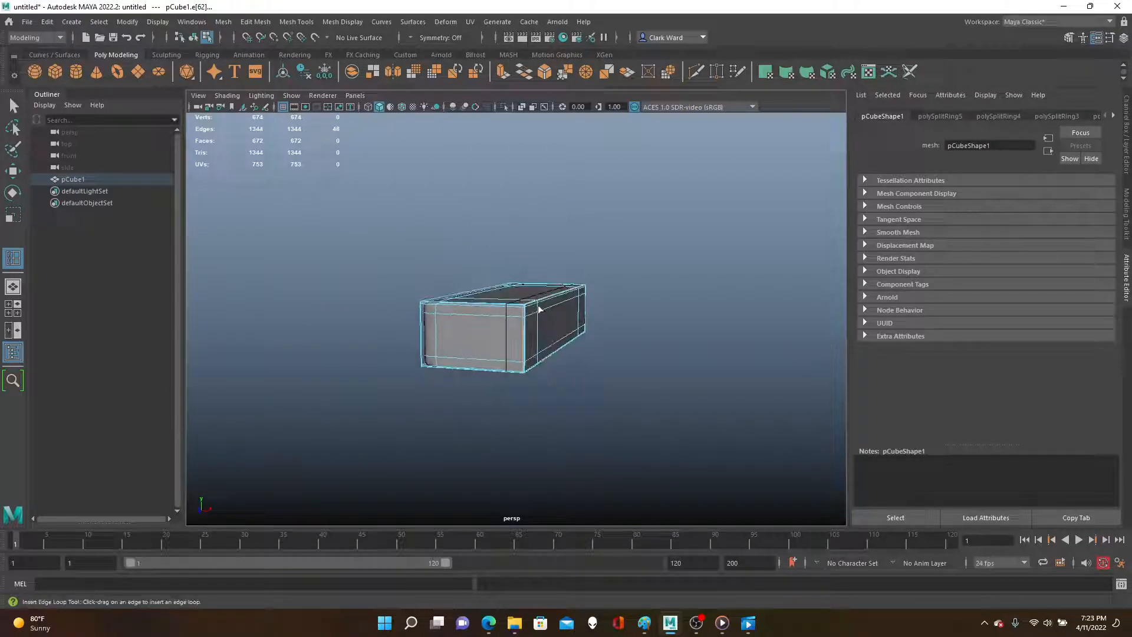
scroll(539, 307, "up", 5)
scroll(538, 305, "up", 3)
left_click(691, 387)
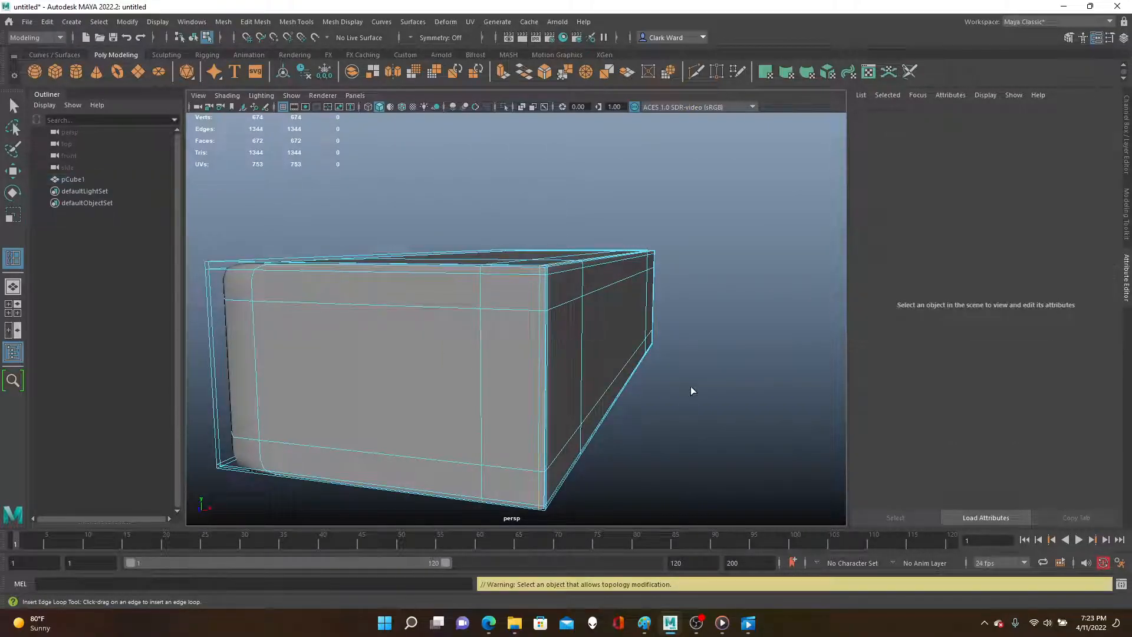
Undo the deselection of the box and examine its remaining rounded long side against the crisp one.
key("ctrl+z")
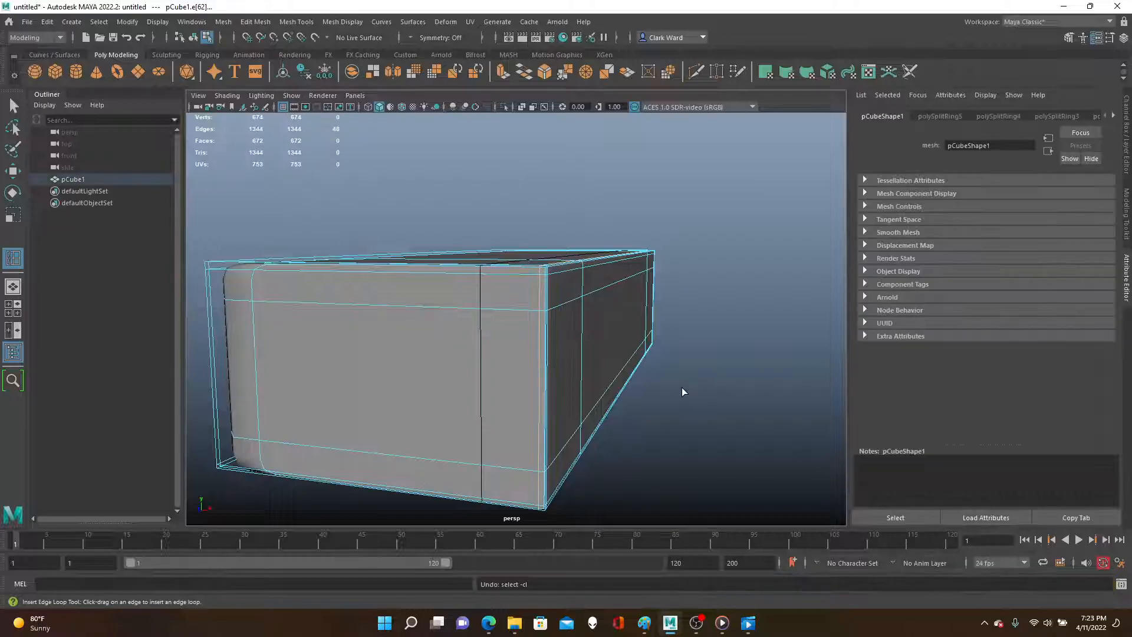
mouse_move(692, 371)
left_mouse_down("alt")
mouse_move(703, 399)
mouse_move(702, 389)
left_mouse_up("alt")
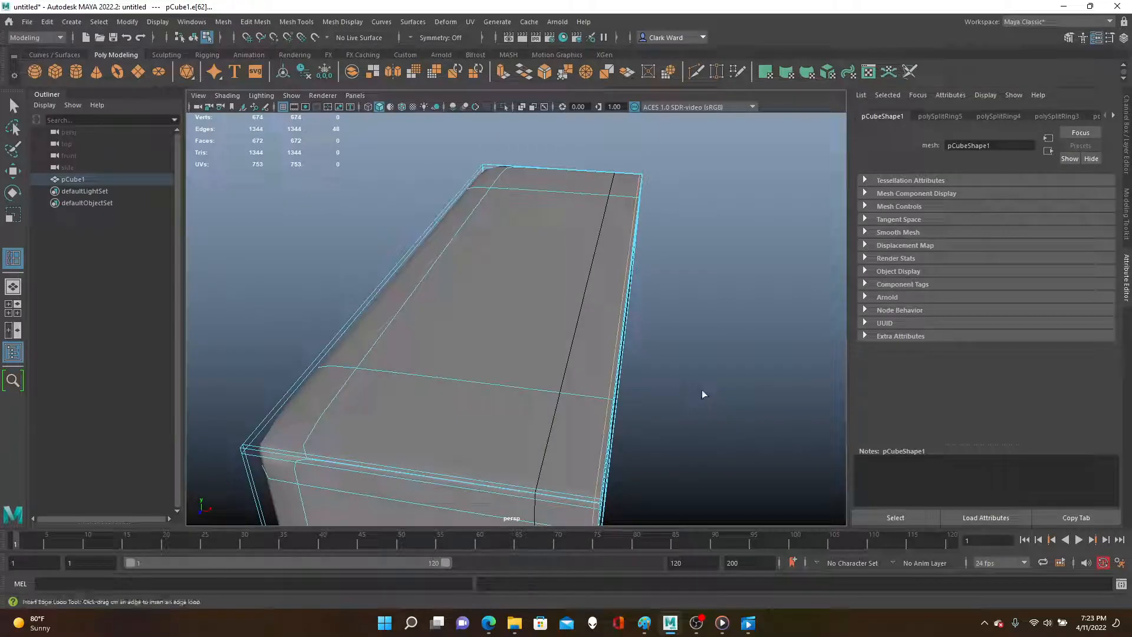
key("ctrl+z")
mouse_move(712, 420)
left_mouse_down("alt")
mouse_move(676, 409)
mouse_move(684, 398)
mouse_move(727, 416)
mouse_move(758, 398)
mouse_move(715, 399)
mouse_move(714, 379)
mouse_move(710, 394)
mouse_move(725, 409)
left_mouse_up("alt")
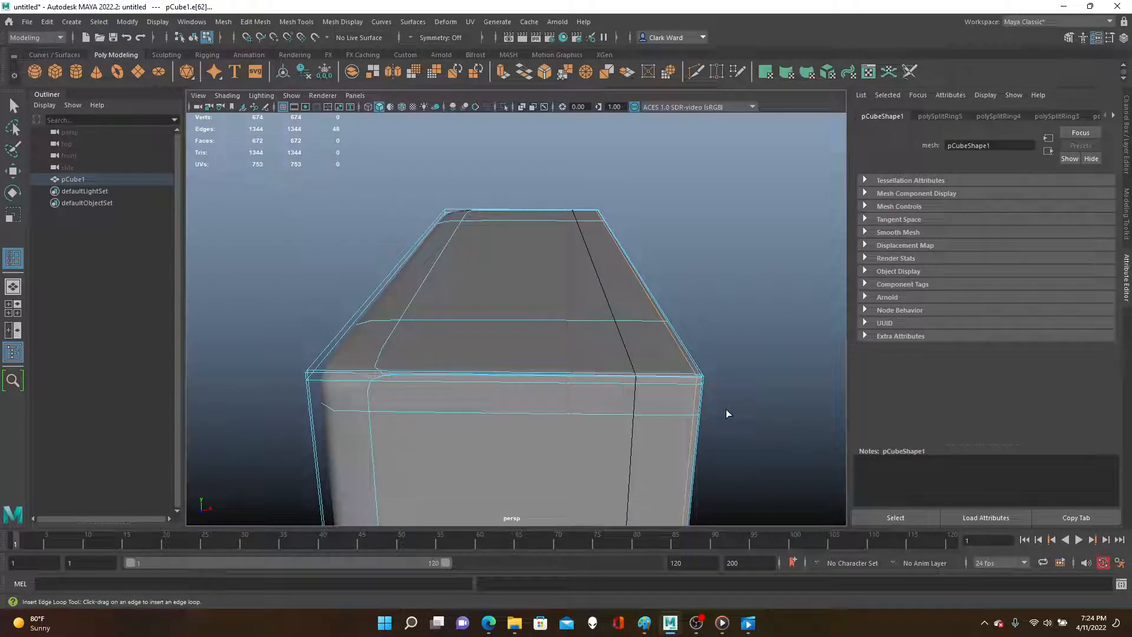
Return the box to the unsmoothed display and insert a lengthwise edge loop close to the remaining unsupported long side.
key("1")
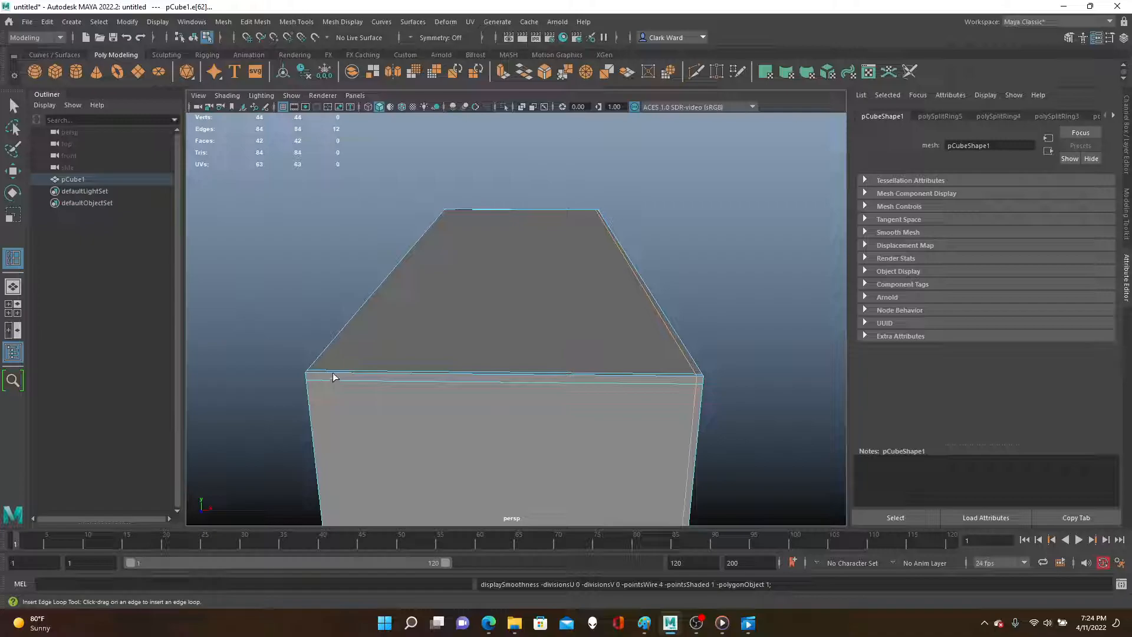
left_click_drag(332, 372, 307, 375)
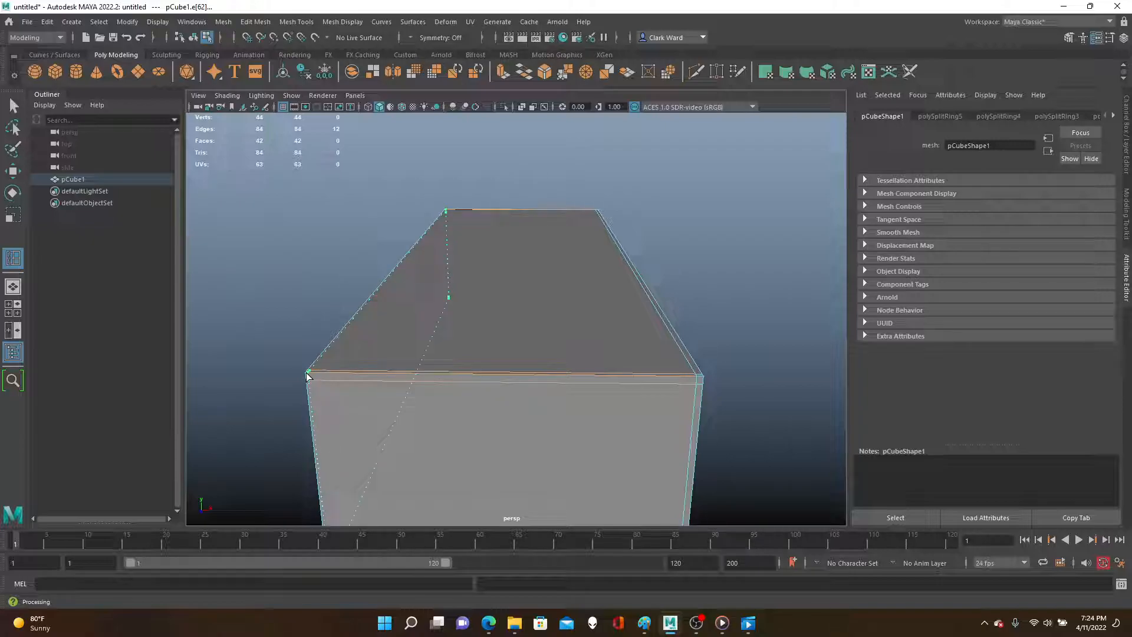
left_click_drag(307, 376, 307, 376)
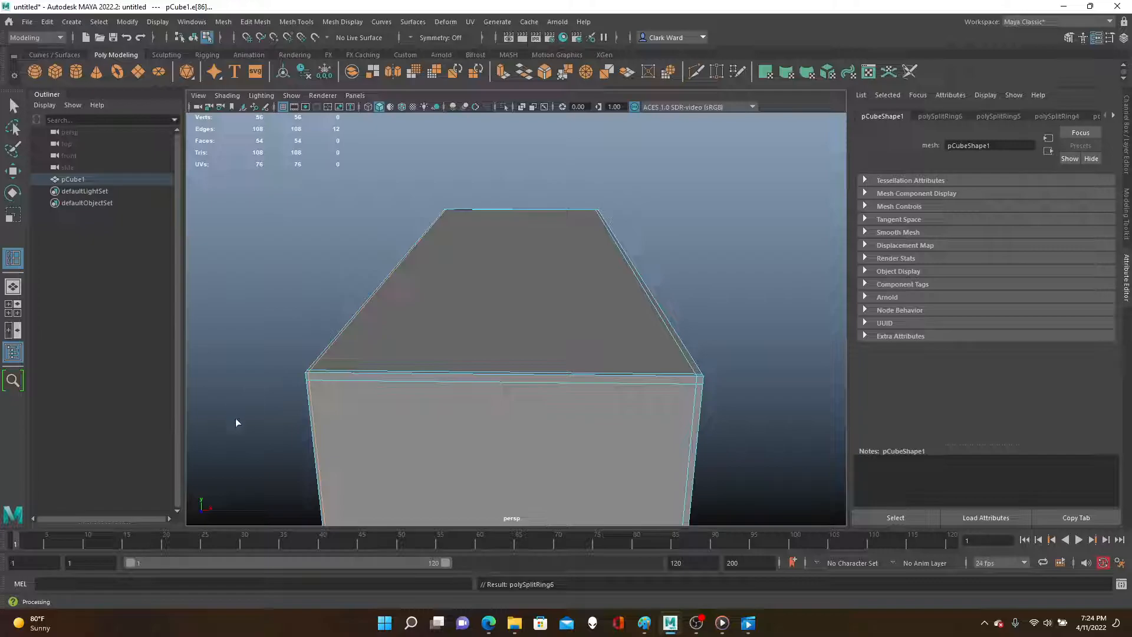
Turn on the smoothed preview and inspect the box's corners and edges from several sides.
left_click_drag(236, 421, 265, 412, "alt")
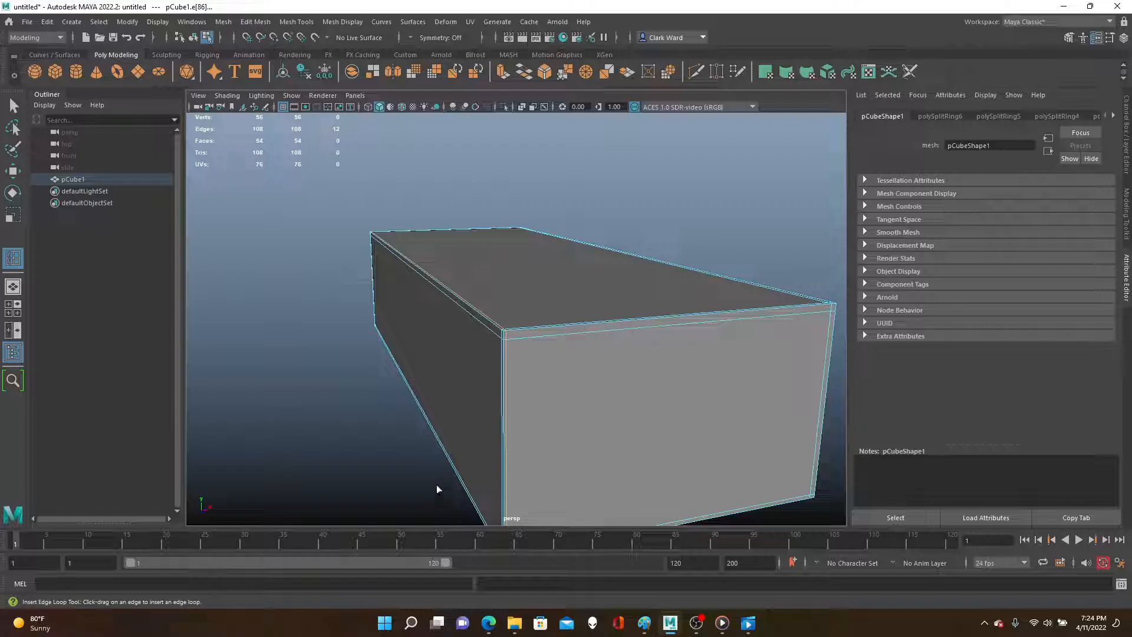
key("3")
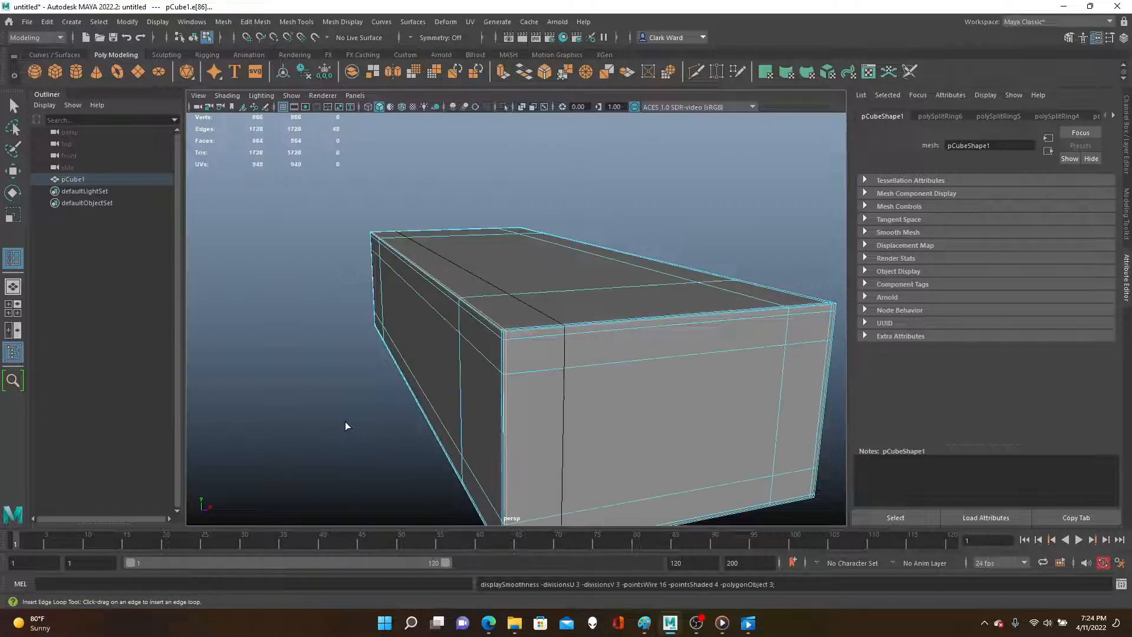
left_click_drag(345, 453, 397, 422, "alt")
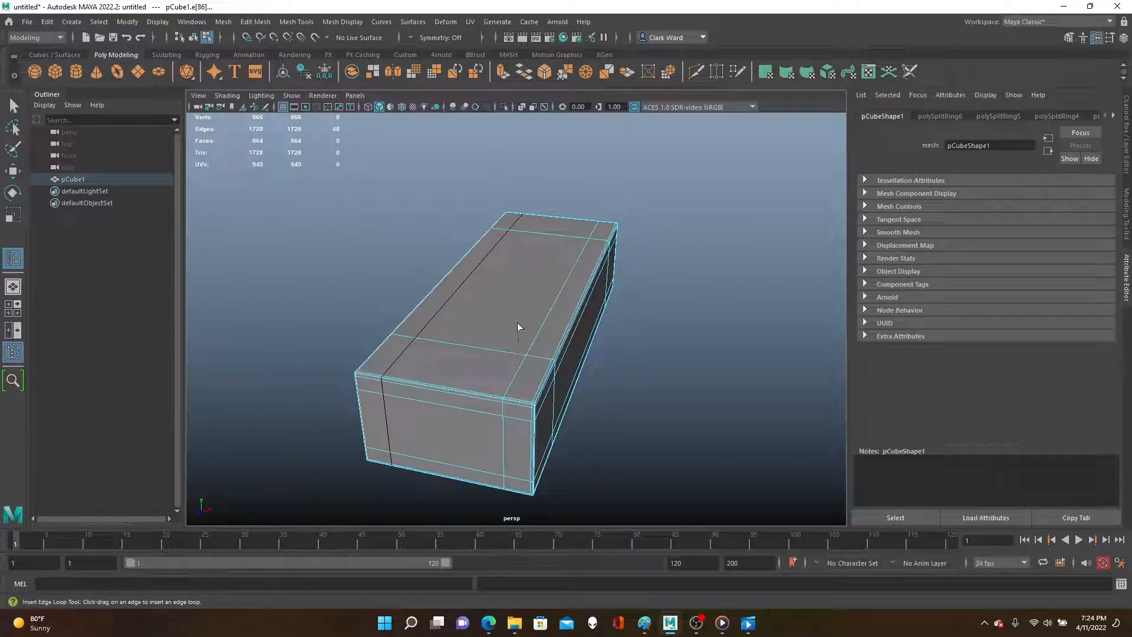
Switch to object mode with the whole box selected and scale it down vertically into a thin, flat slab.
key("q")
right_click_drag(511, 316, 568, 281)
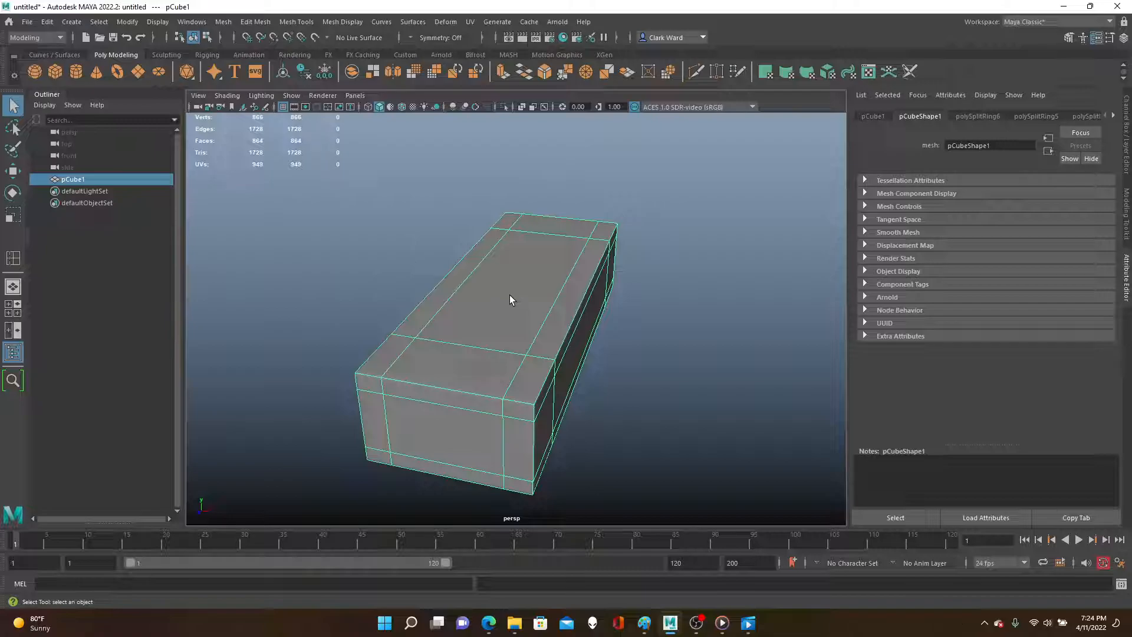
key("r")
left_click_drag(512, 270, 528, 325)
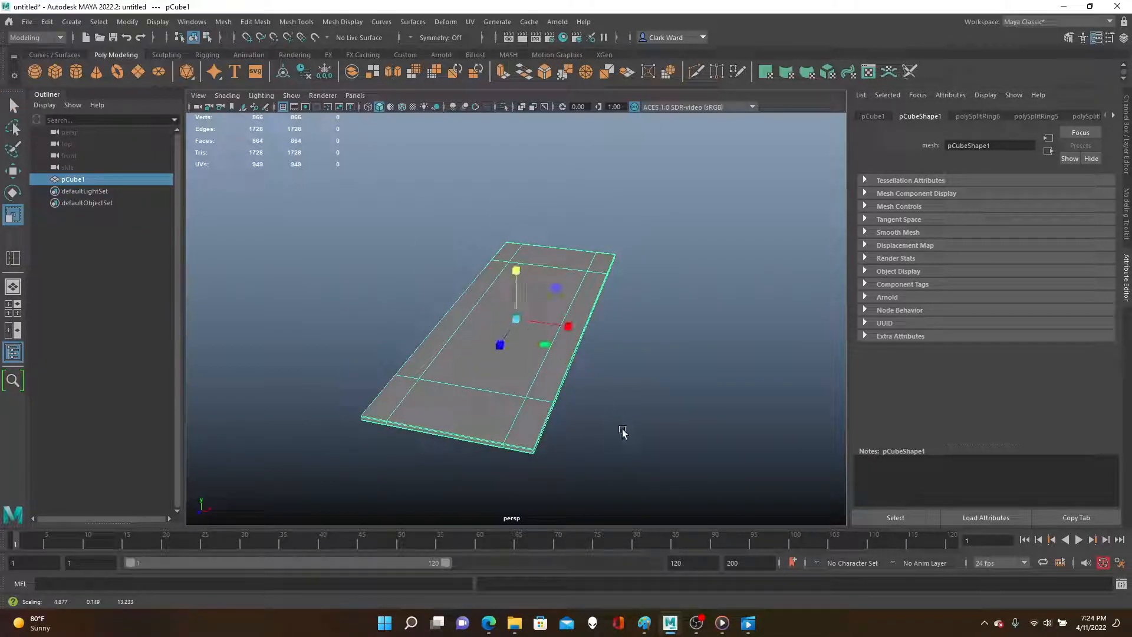
Inspect the flattened slab from all around, then scale it back up vertically into a thick block.
left_click_drag(616, 434, 378, 335, "alt")
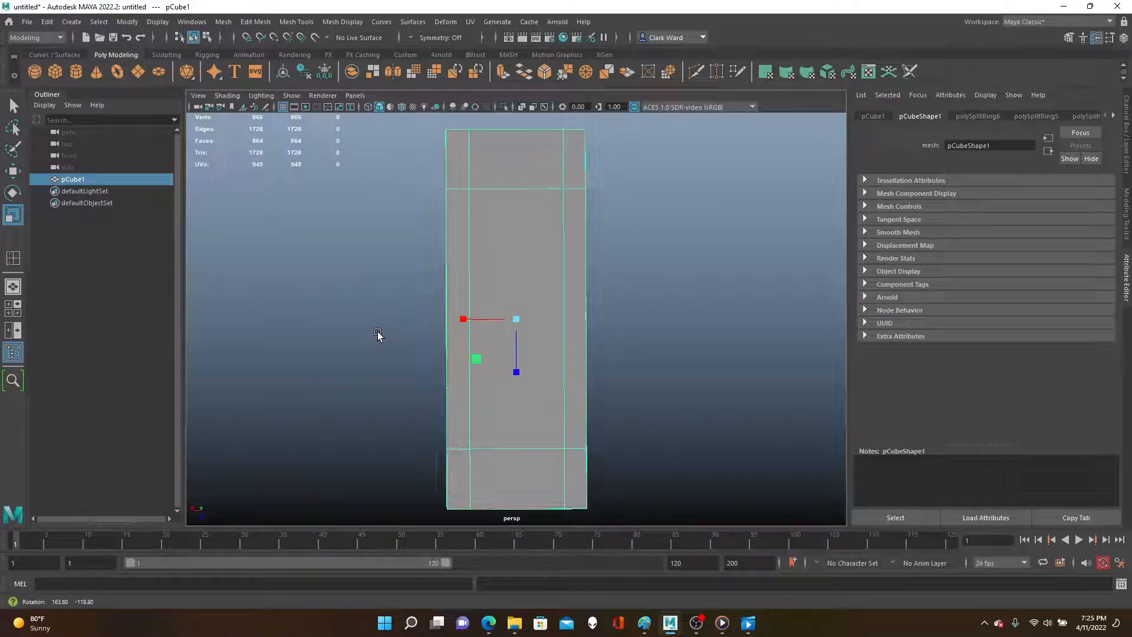
left_click_drag(387, 379, 480, 404, "alt")
left_click_drag(525, 276, 500, 430)
left_click_drag(517, 270, 518, 130)
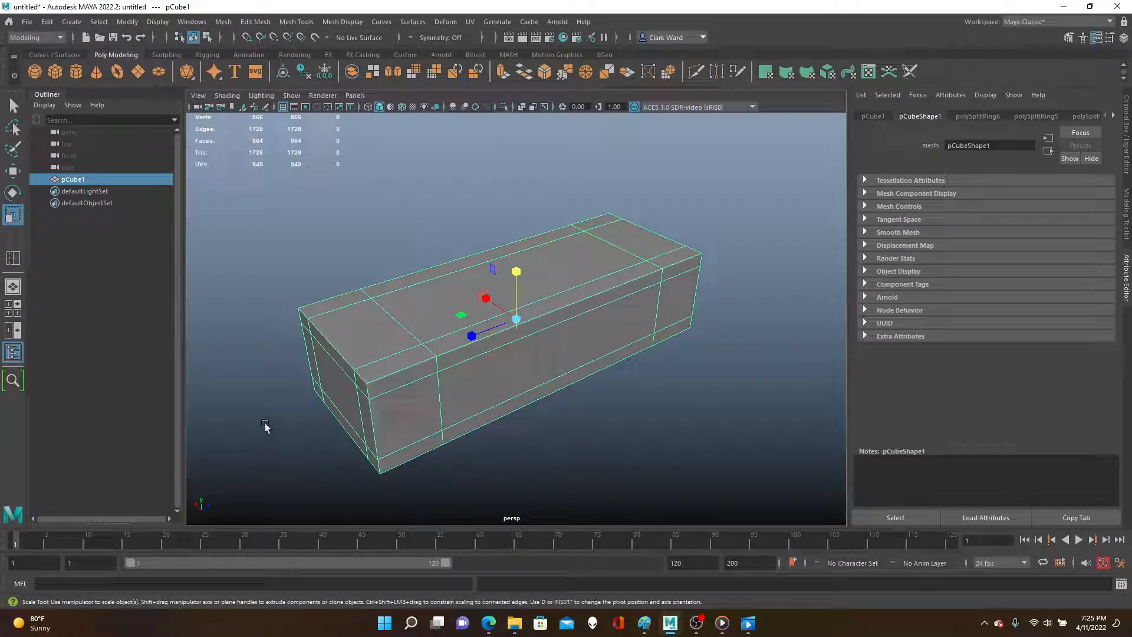
left_click_drag(293, 434, 705, 416, "alt")
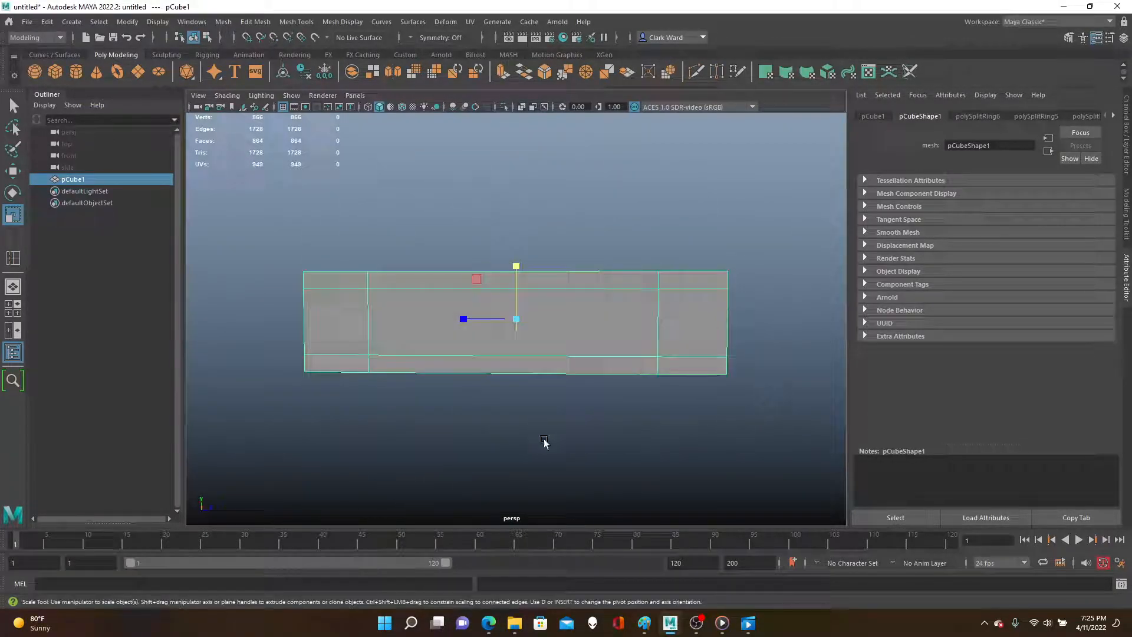